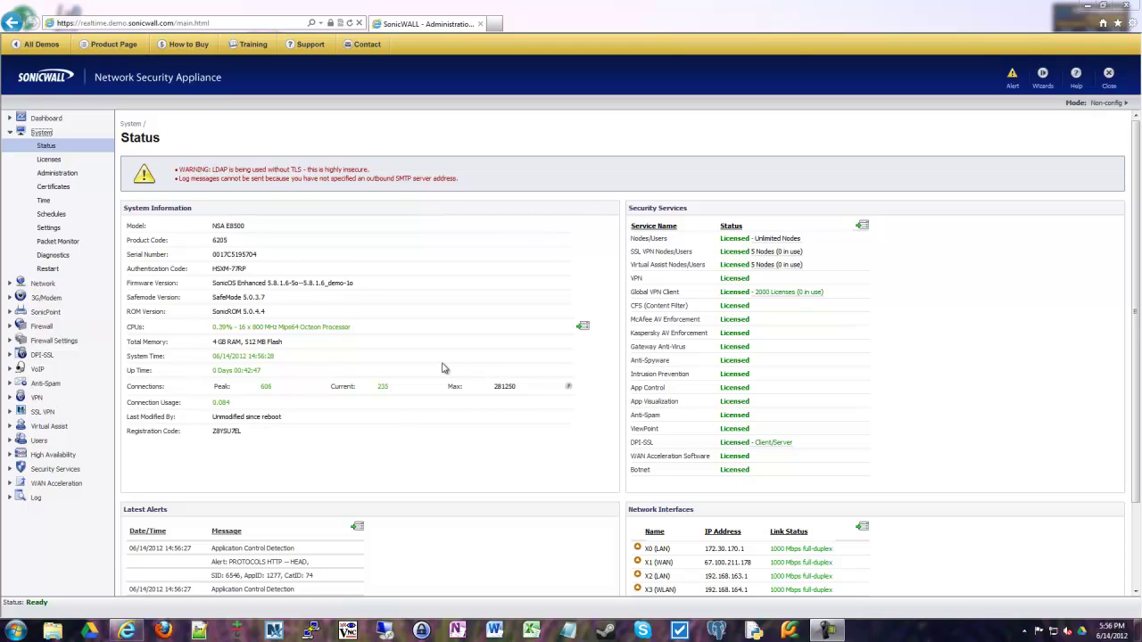
# Open the firewall's service objects and look through the service groups down to the Services list.
pyautogui.click(40, 328)
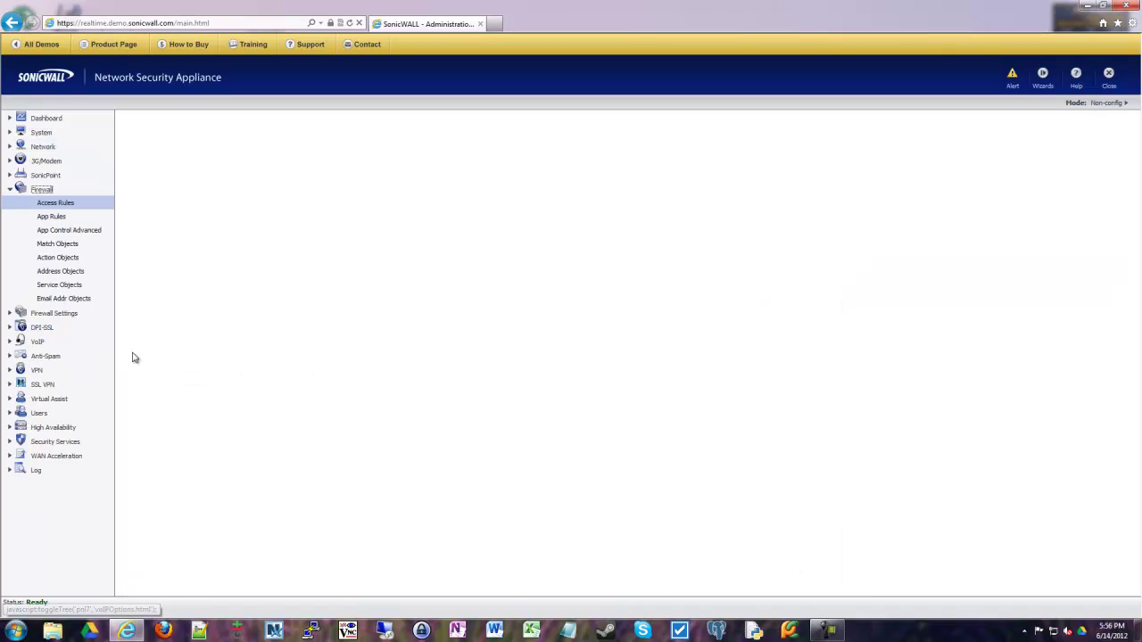
pyautogui.click(64, 285)
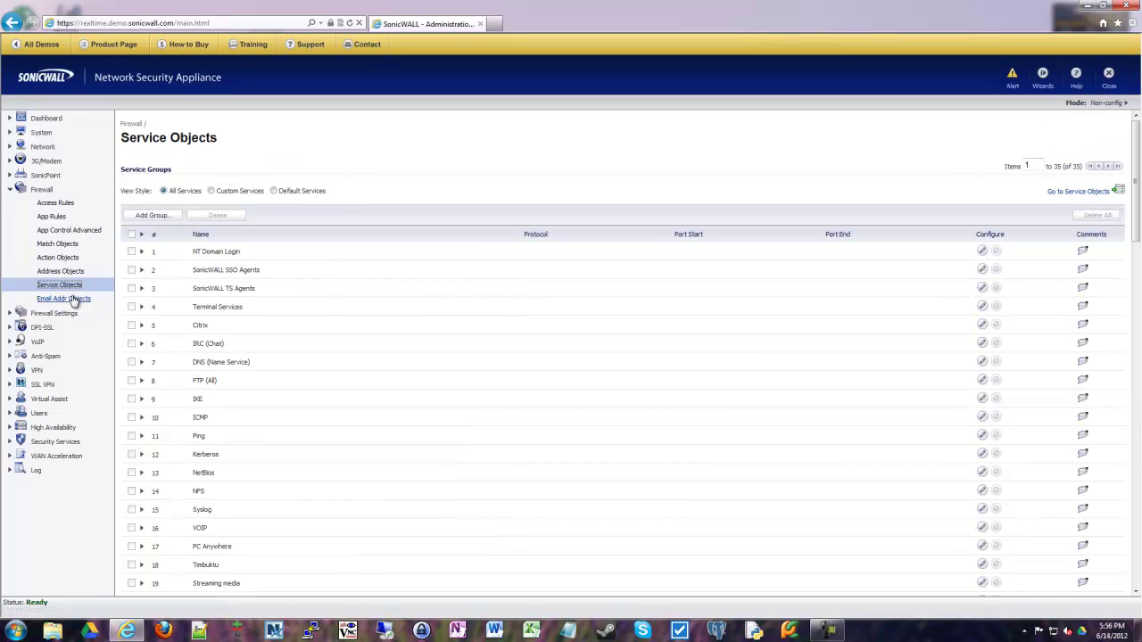
pyautogui.scroll(-2, 407, 336)
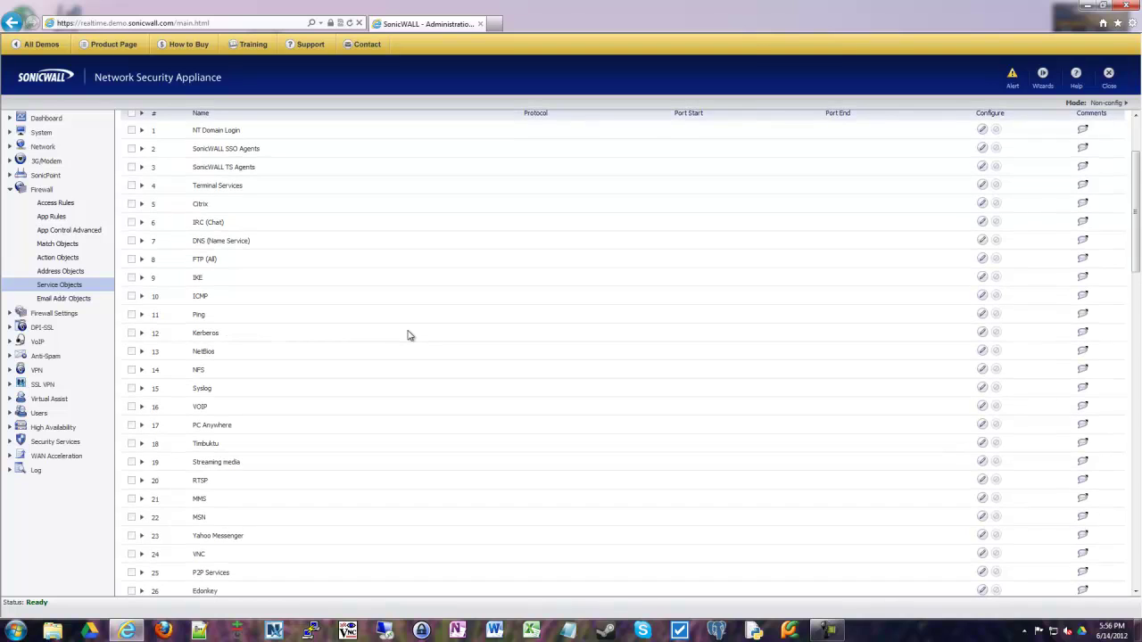
pyautogui.scroll(1, 408, 336)
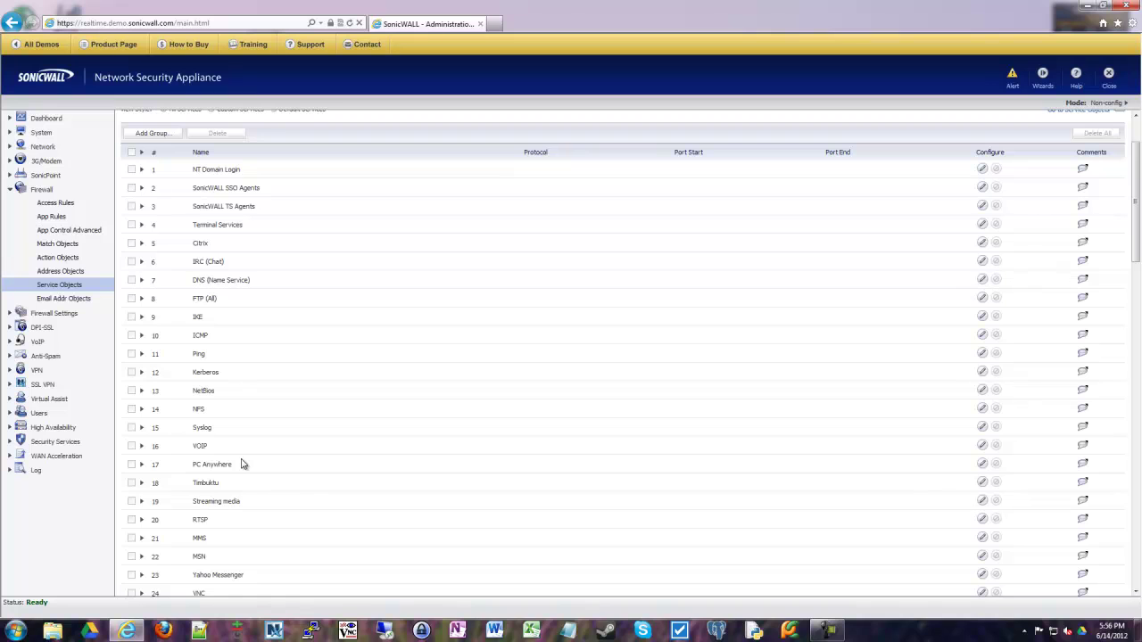
pyautogui.scroll(-3, 245, 457)
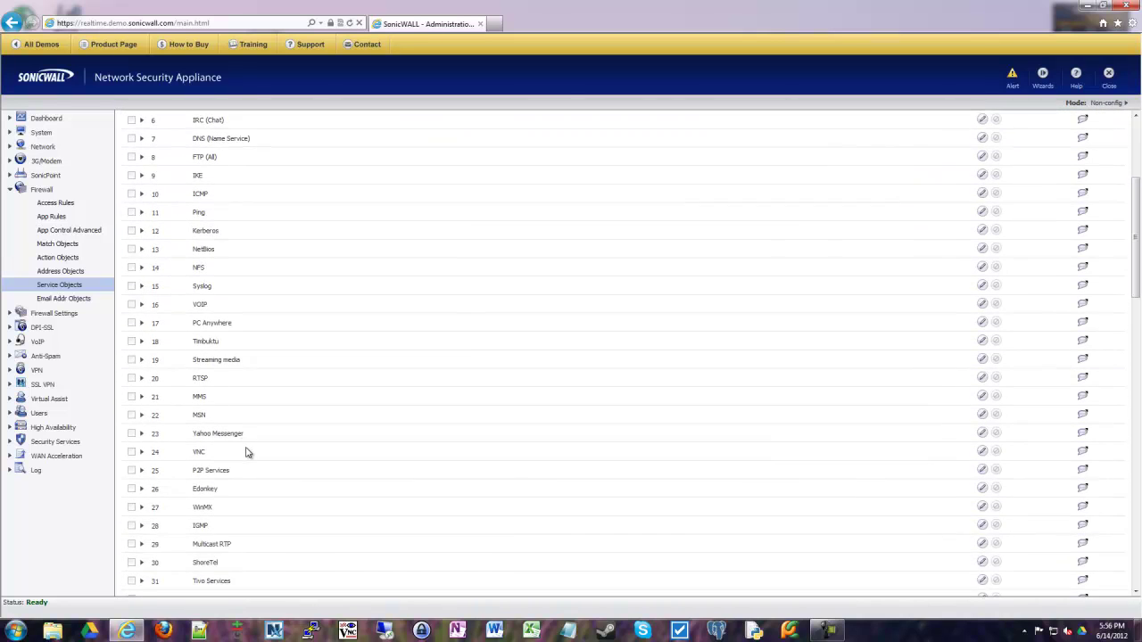
pyautogui.scroll(-5, 248, 441)
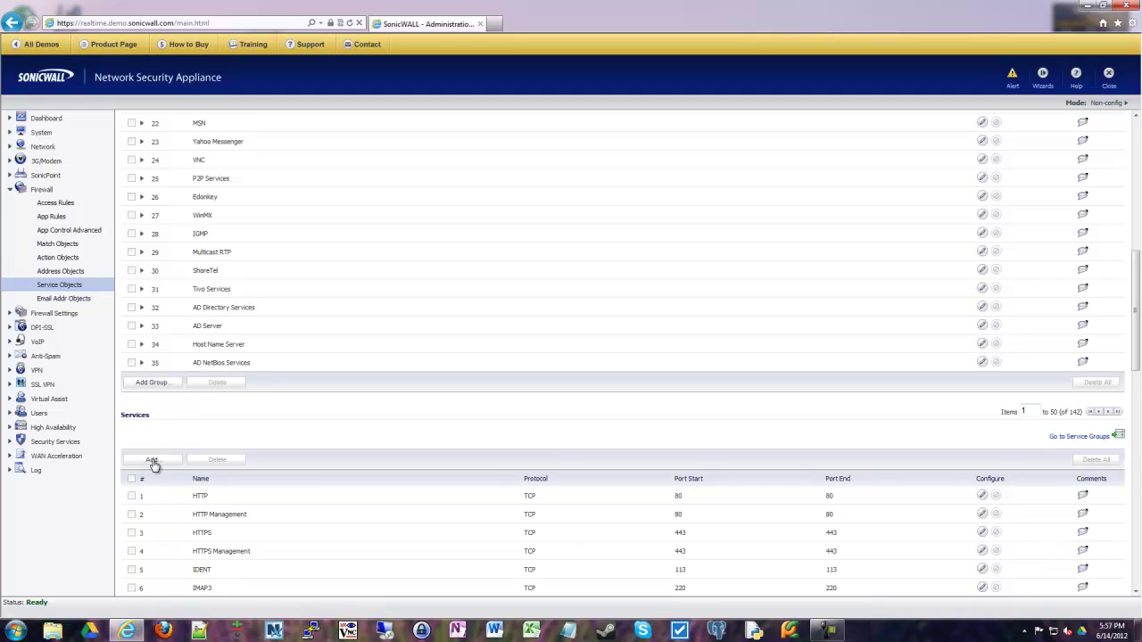
# Fill in a new service named TCP4010 with protocol TCP(6) and port range 4010 to 4010.
pyautogui.click(153, 460)
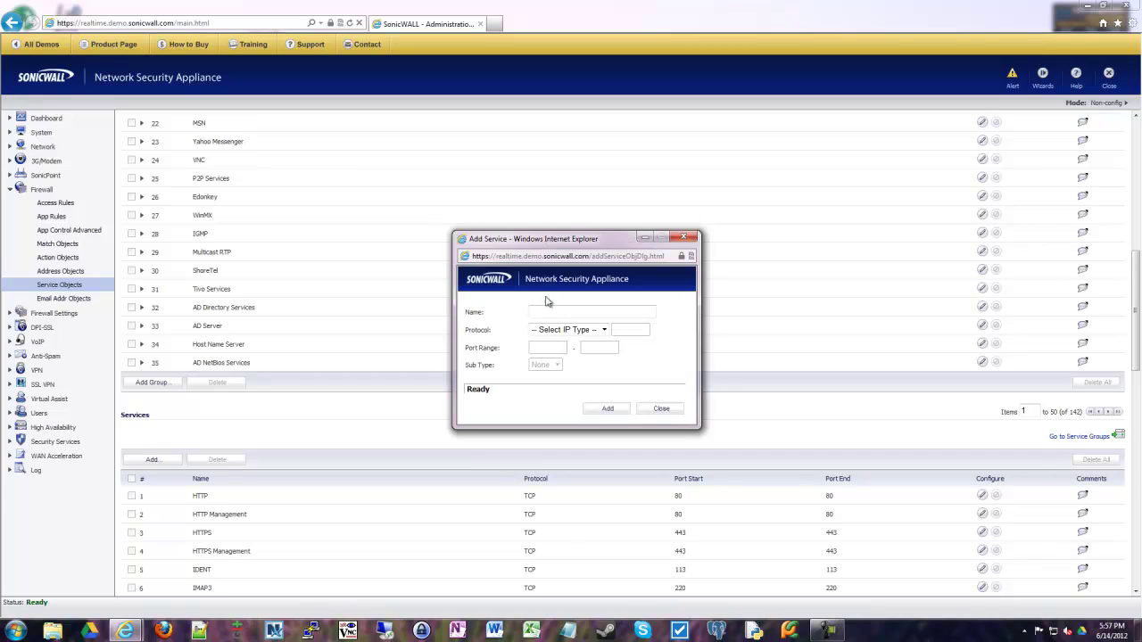
pyautogui.click(550, 311)
pyautogui.click(550, 310)
pyautogui.write('TCP4010')
pyautogui.press('Tab')
pyautogui.press('t')
pyautogui.press('Tab')
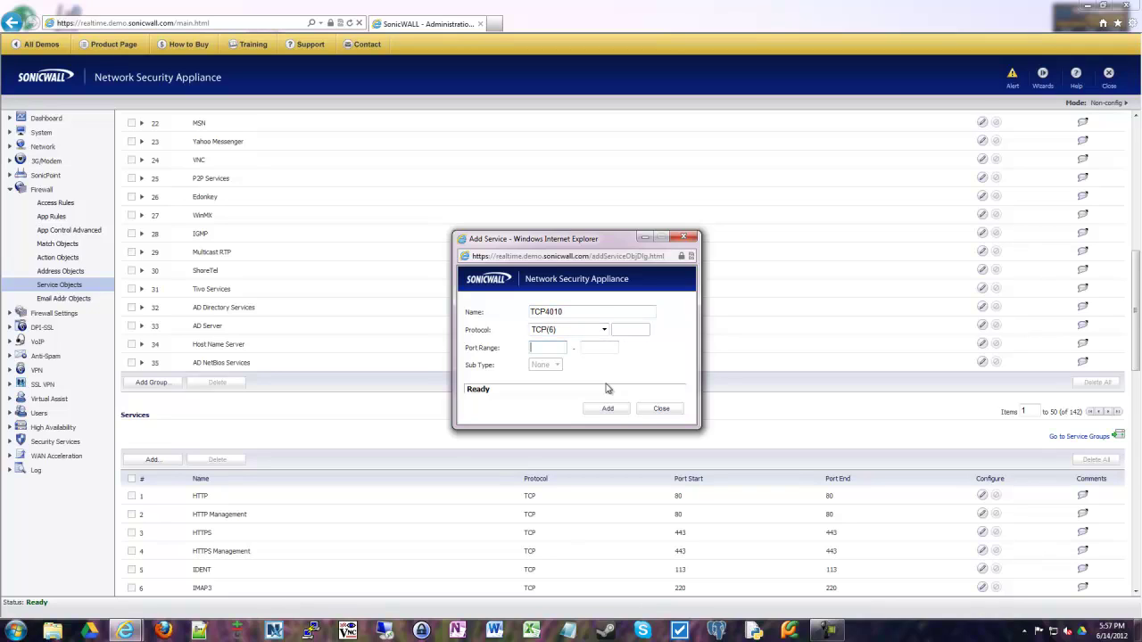
pyautogui.write('4010')
pyautogui.press('Tab')
pyautogui.write('40101')
pyautogui.press('BackSpace')
pyautogui.press('Tab')
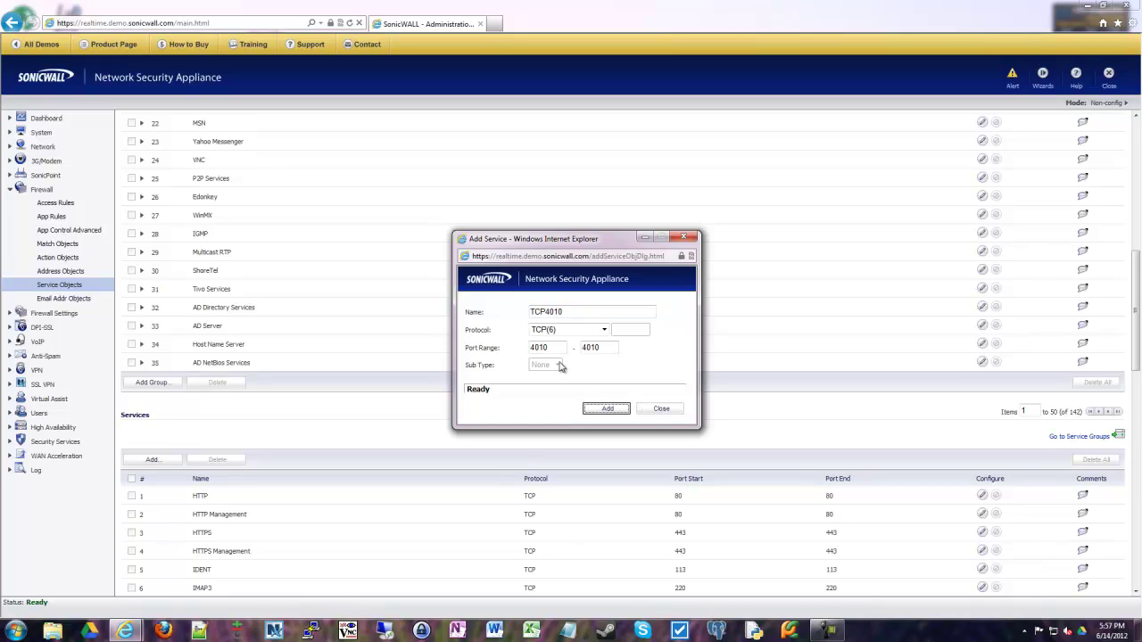
# Change the new service's name to TCP4015 and its port range to 4015 to 4015, and close the dialog without adding it.
pyautogui.click(581, 311)
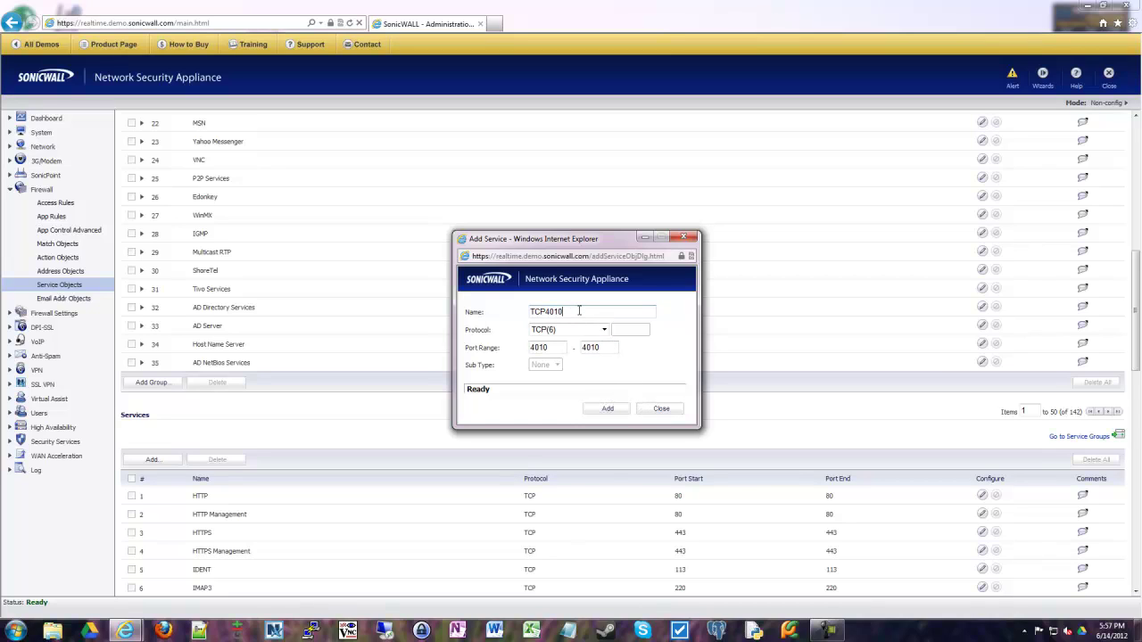
pyautogui.press('BackSpace')
pyautogui.write('5')
pyautogui.click(555, 347)
pyautogui.press('BackSpace')
pyautogui.write('5')
pyautogui.click(613, 347)
pyautogui.press('BackSpace')
pyautogui.write('5')
pyautogui.click(665, 415)
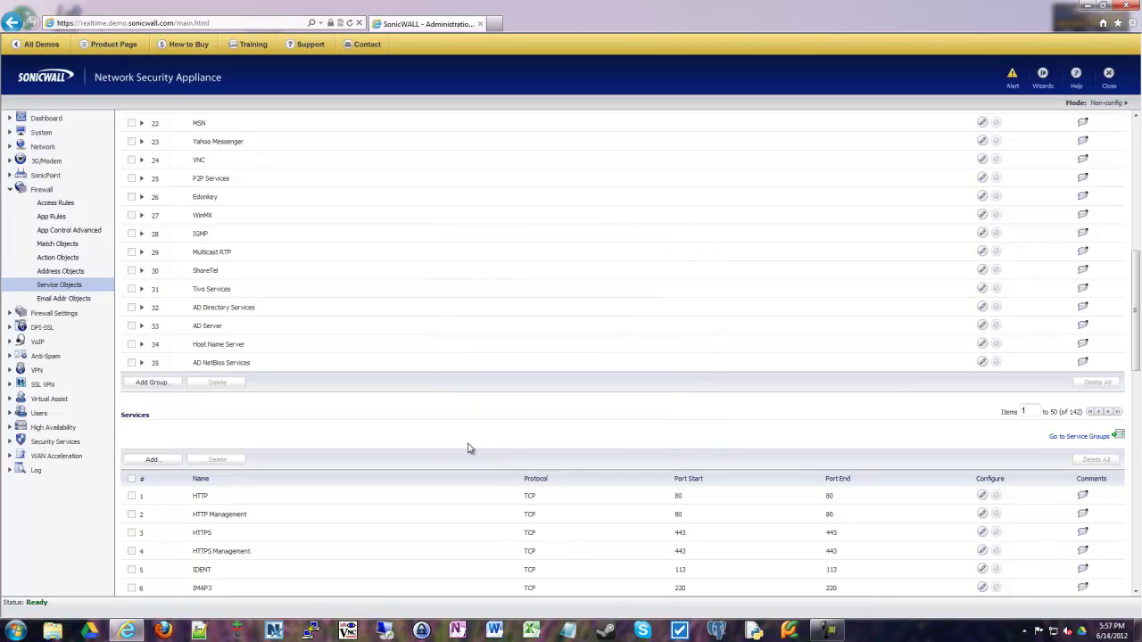
# Fill in a new service group named MyCustomPorts with members RPC Services through NetFlow / IPFIX, and cancel it.
pyautogui.scroll(6, 464, 447)
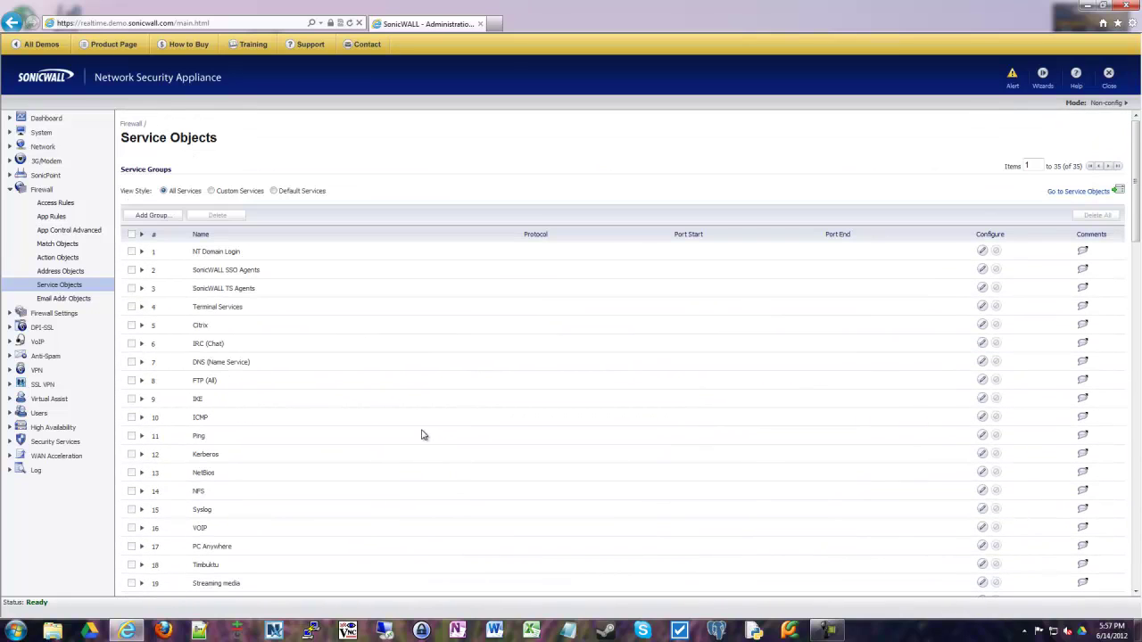
pyautogui.click(157, 217)
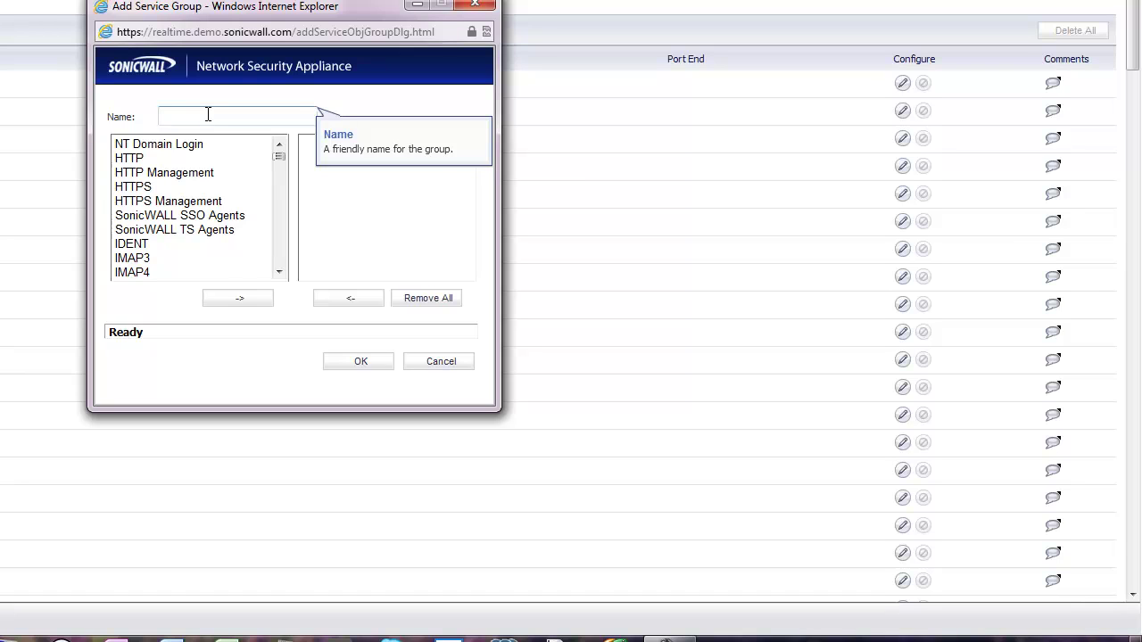
pyautogui.write('MyCustomPorts')
pyautogui.press('Tab')
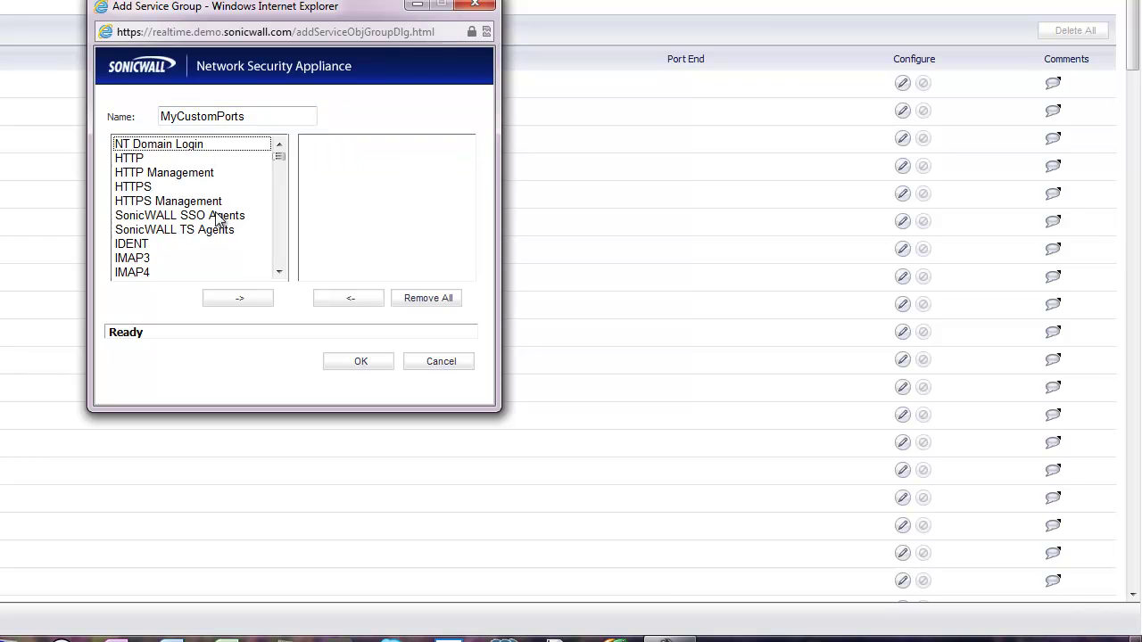
pyautogui.moveTo(278, 156); pyautogui.dragTo(276, 269)
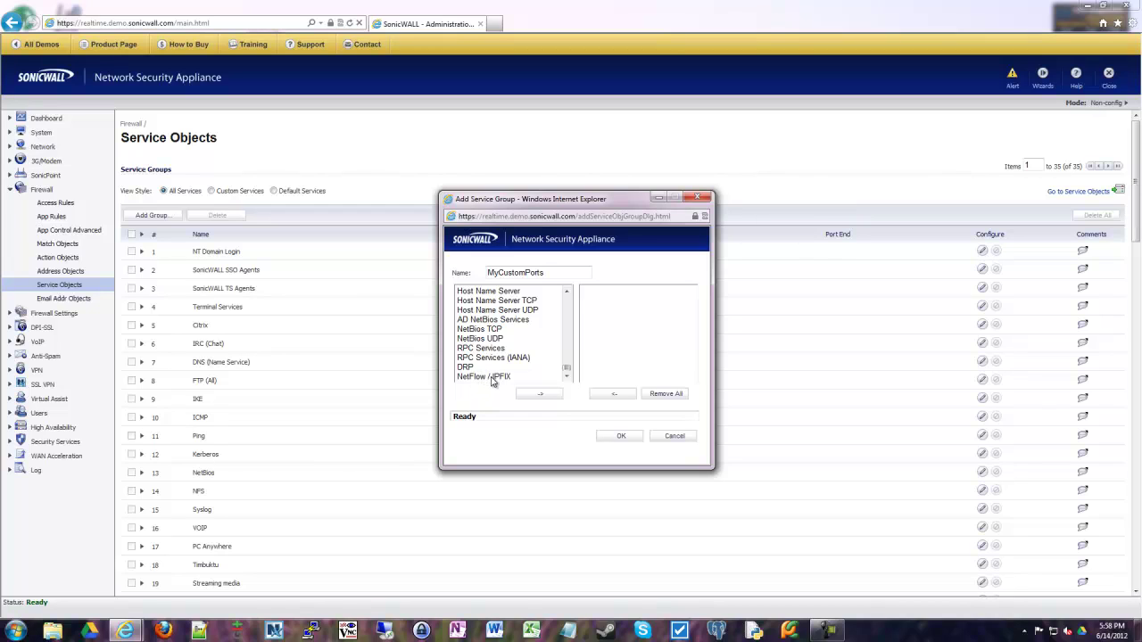
pyautogui.click(483, 377)
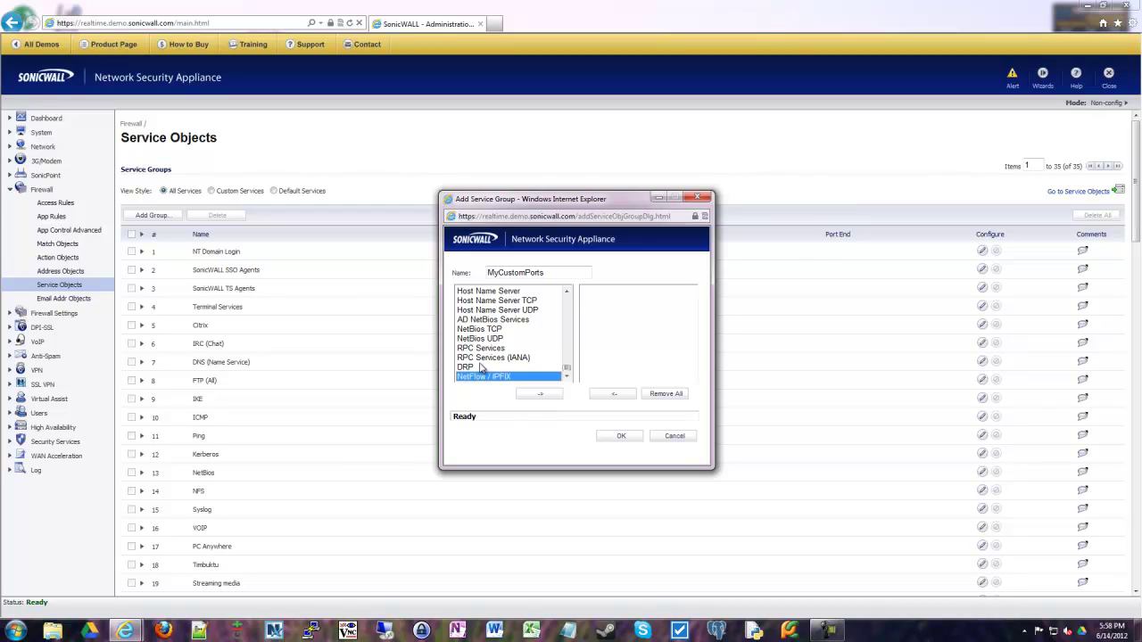
pyautogui.keyDown('shift'); pyautogui.click(483, 351); pyautogui.keyUp('shift')
pyautogui.click(540, 395)
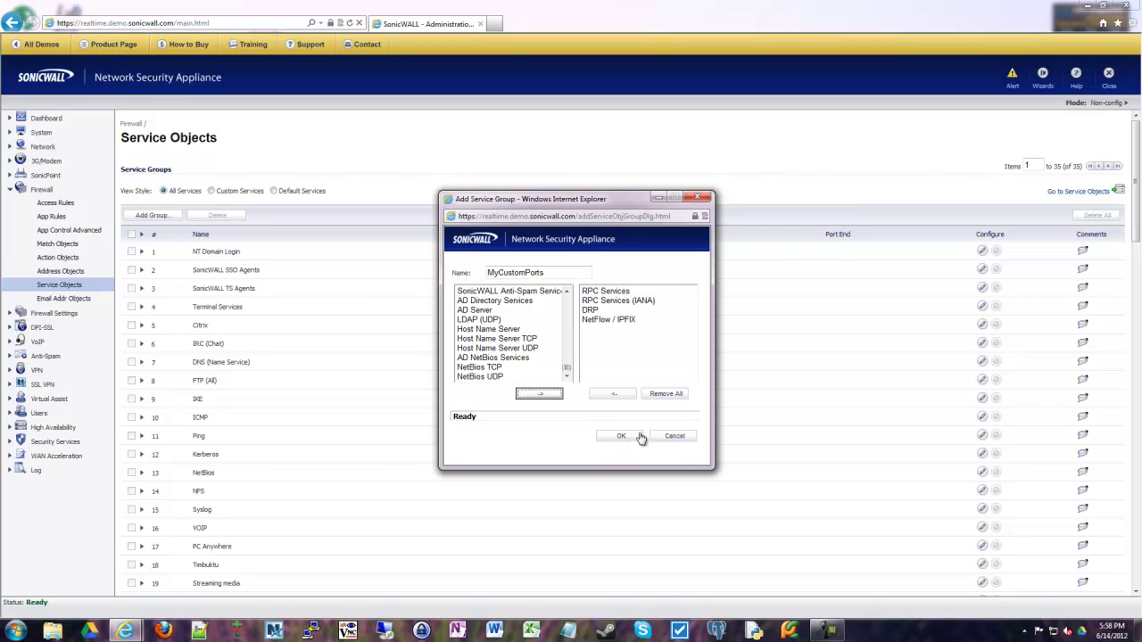
pyautogui.click(669, 435)
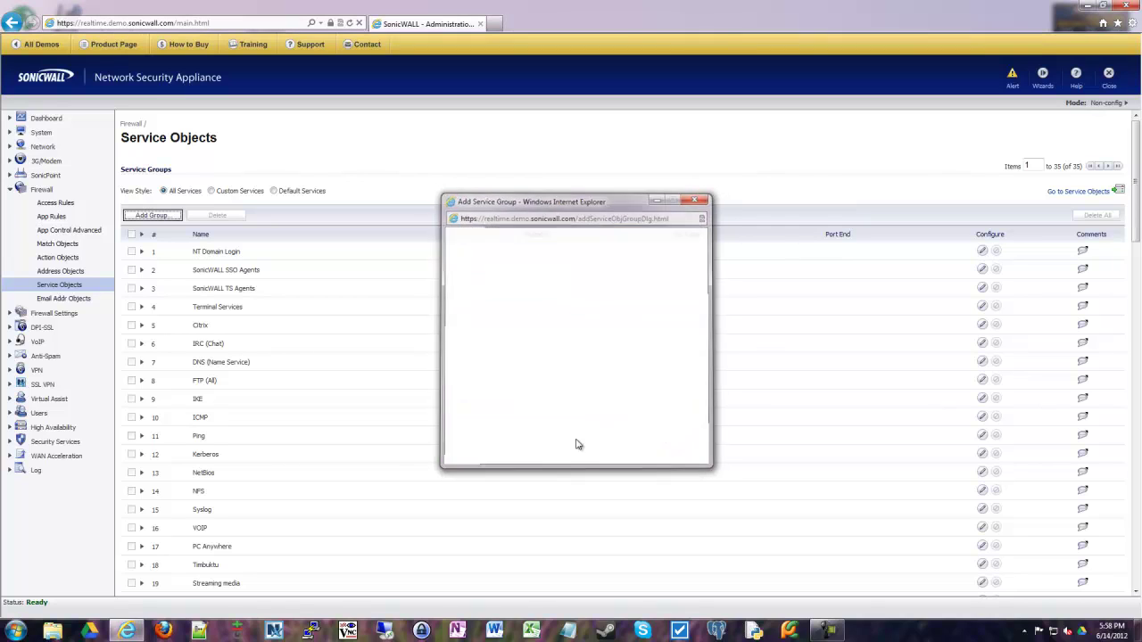
# Expand the Kerberos service group to examine its member services' protocols and ports, and collapse it again.
pyautogui.click(141, 454)
pyautogui.scroll(-3, 145, 457)
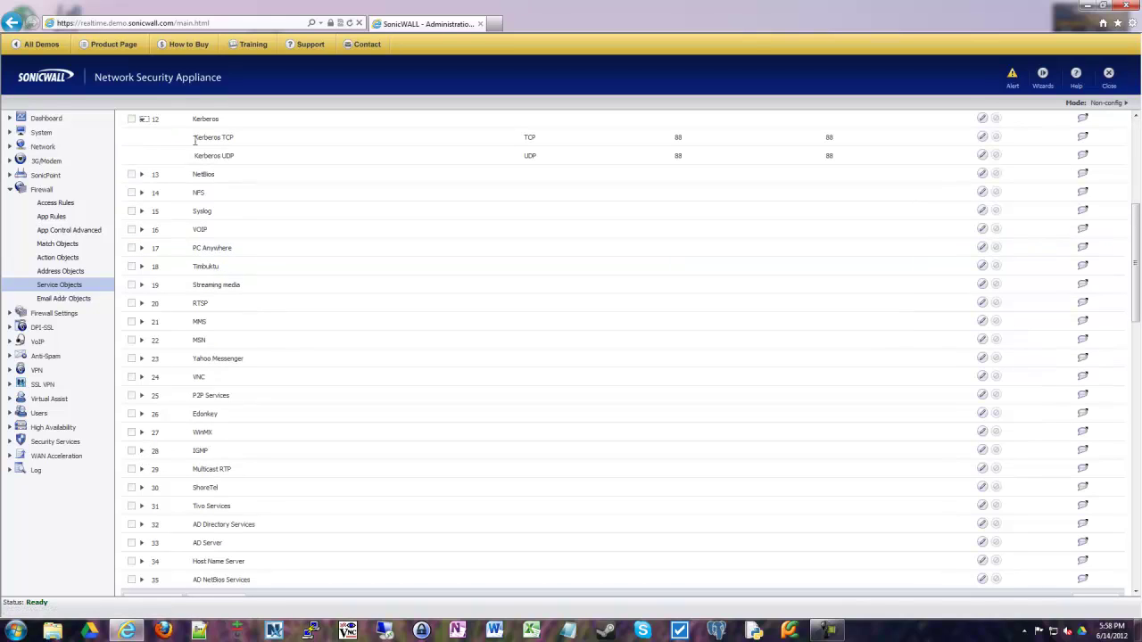
pyautogui.moveTo(193, 119); pyautogui.dragTo(896, 160)
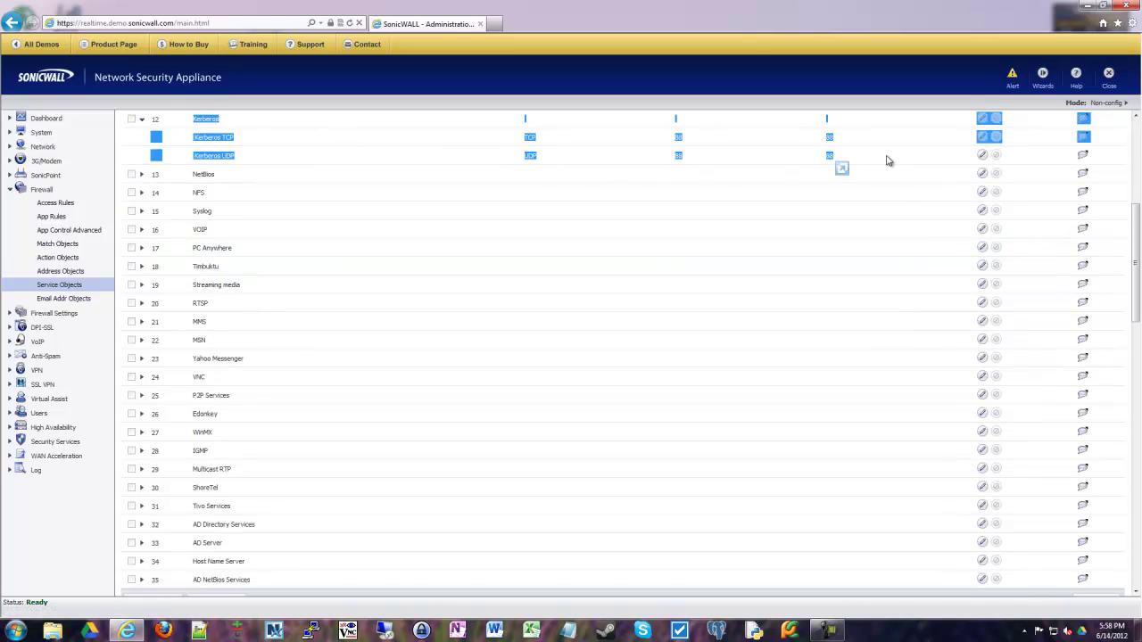
pyautogui.click(796, 193)
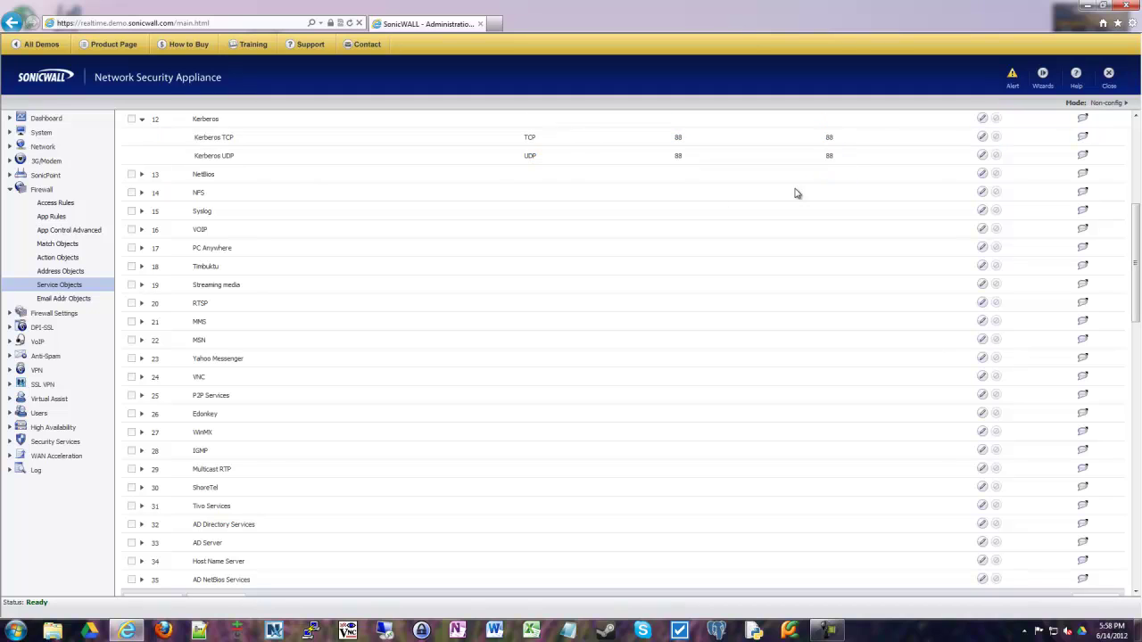
pyautogui.click(141, 119)
pyautogui.scroll(3, 265, 508)
pyautogui.scroll(2, 265, 508)
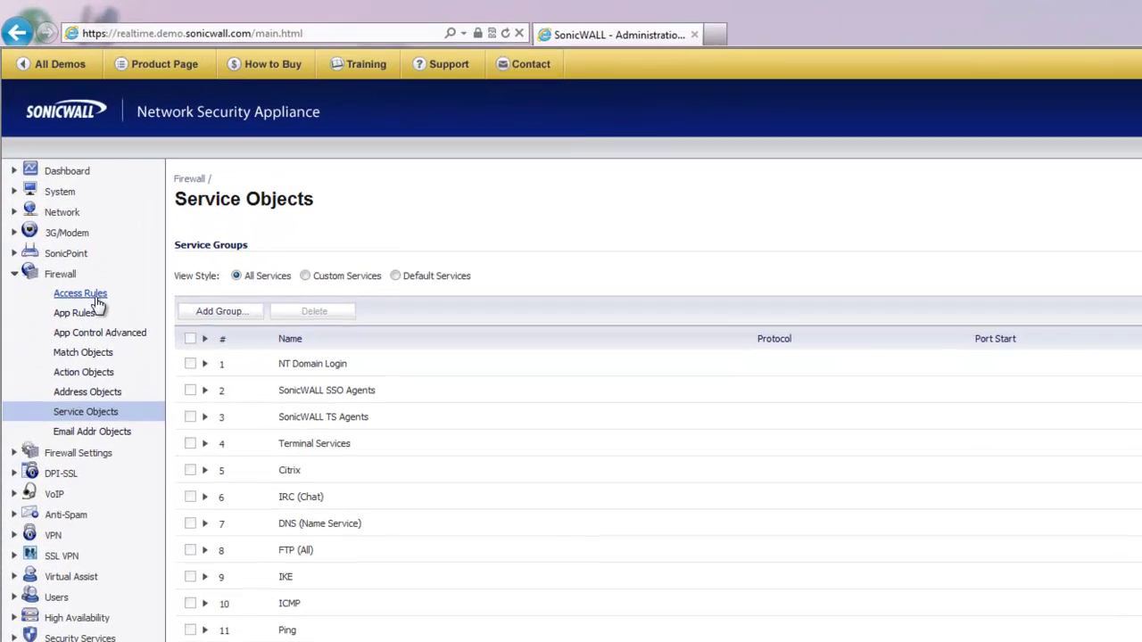
# Examine the option suppressing automatic access rule creation in the to_page VPN policy's advanced settings, and cancel the policy dialog.
pyautogui.click(55, 202)
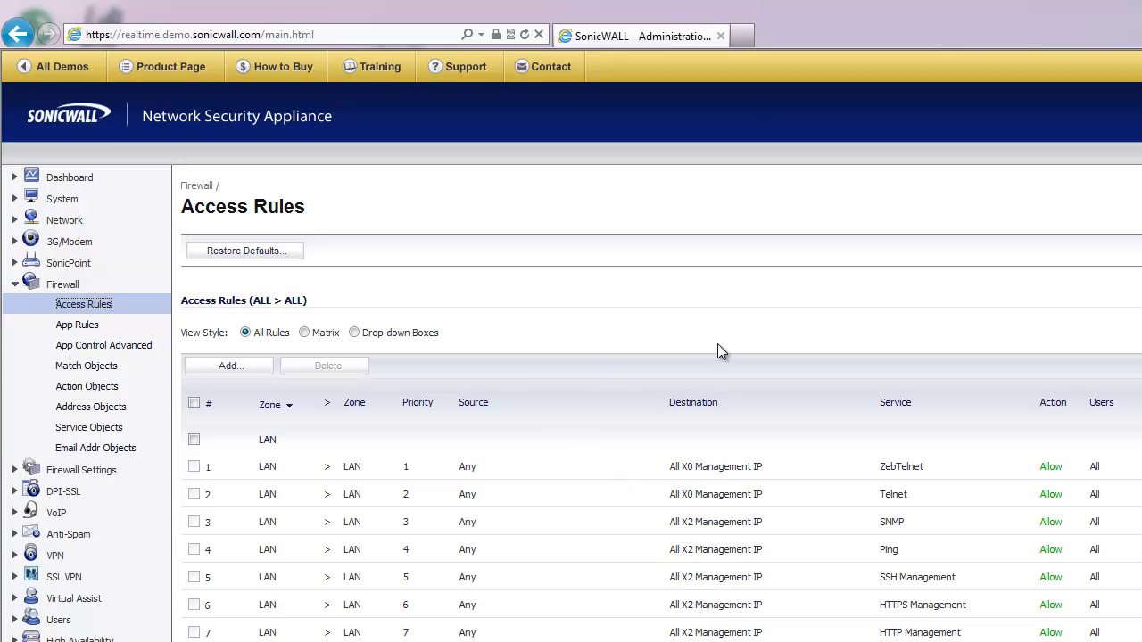
pyautogui.click(55, 558)
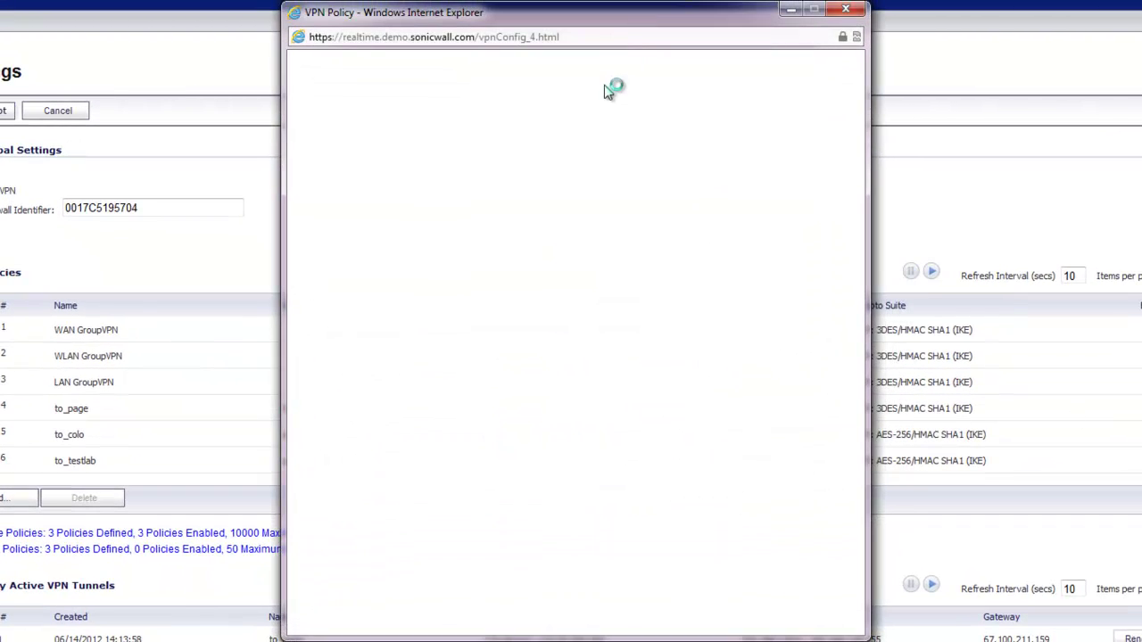
pyautogui.click(613, 130)
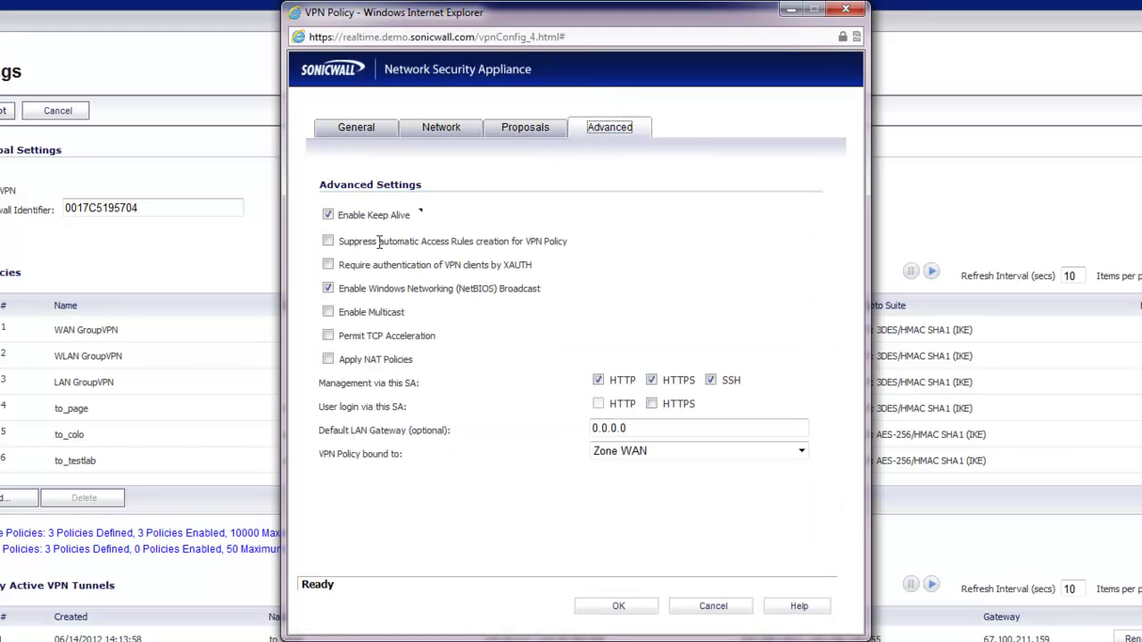
pyautogui.moveTo(378, 241); pyautogui.dragTo(571, 242)
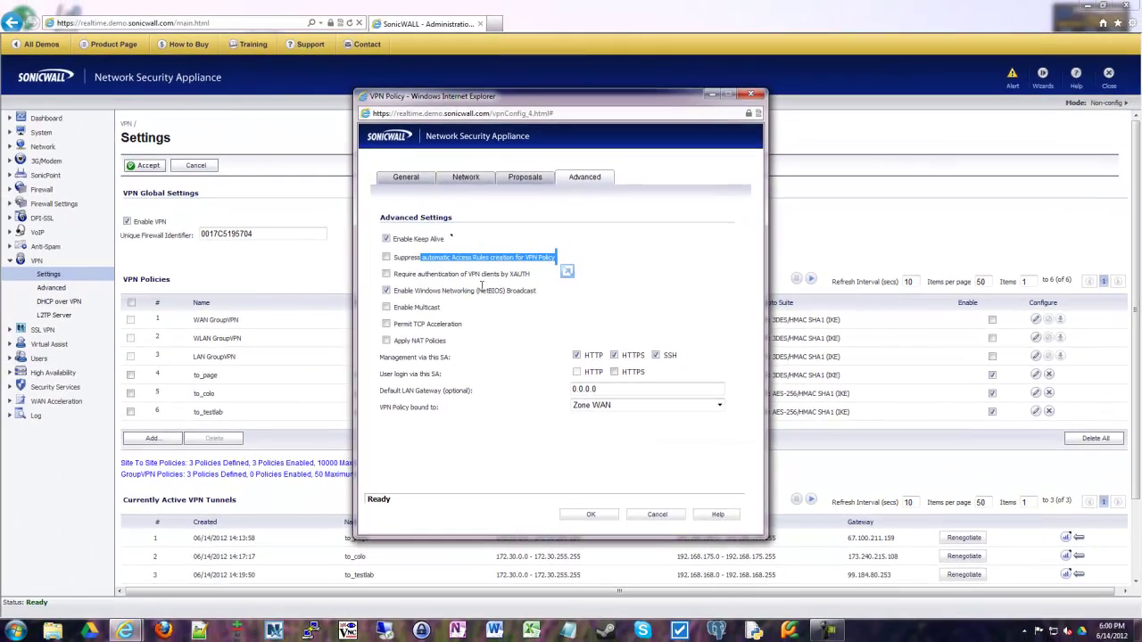
pyautogui.click(639, 516)
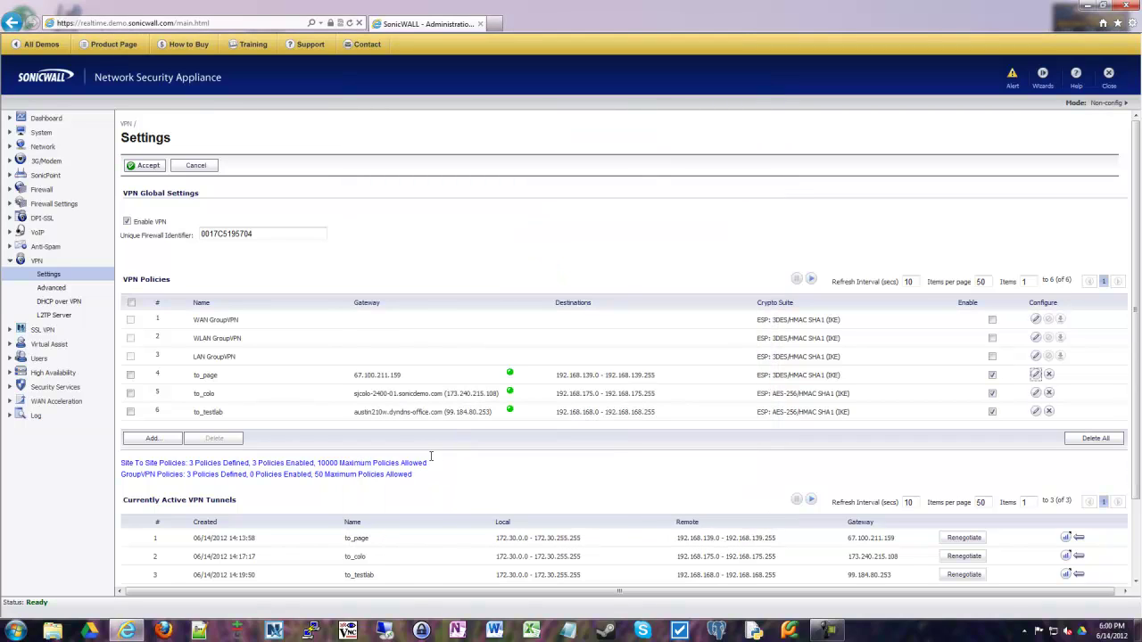
# Open the firewall's access rules and examine LAN to VPN rules 17 to 19.
pyautogui.click(42, 190)
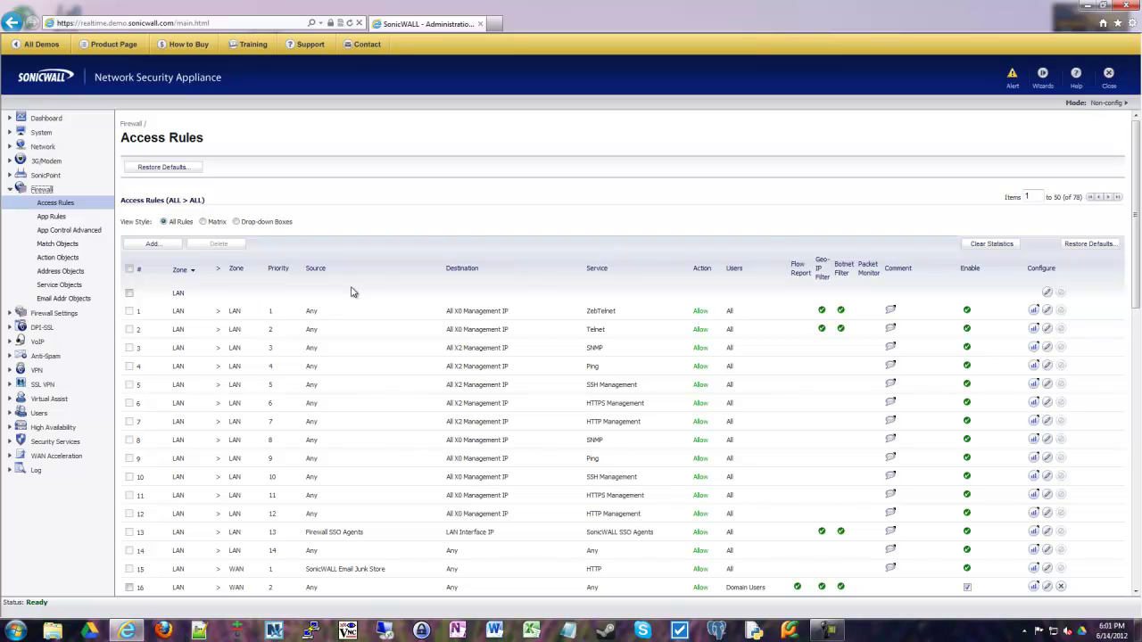
pyautogui.scroll(-5, 323, 294)
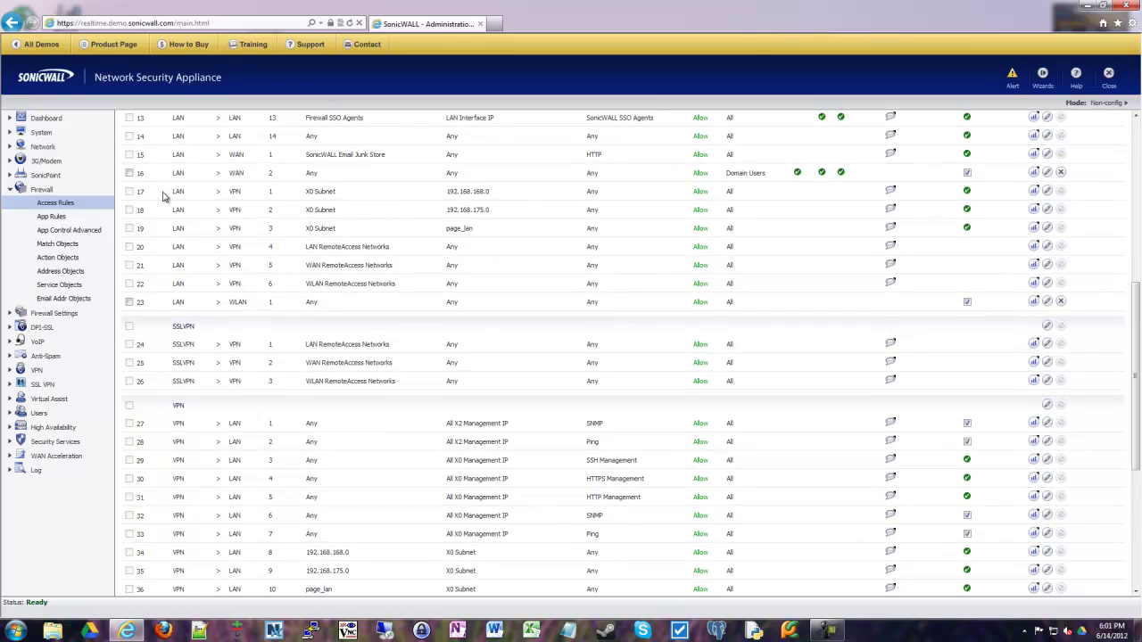
pyautogui.moveTo(164, 197); pyautogui.dragTo(1119, 227)
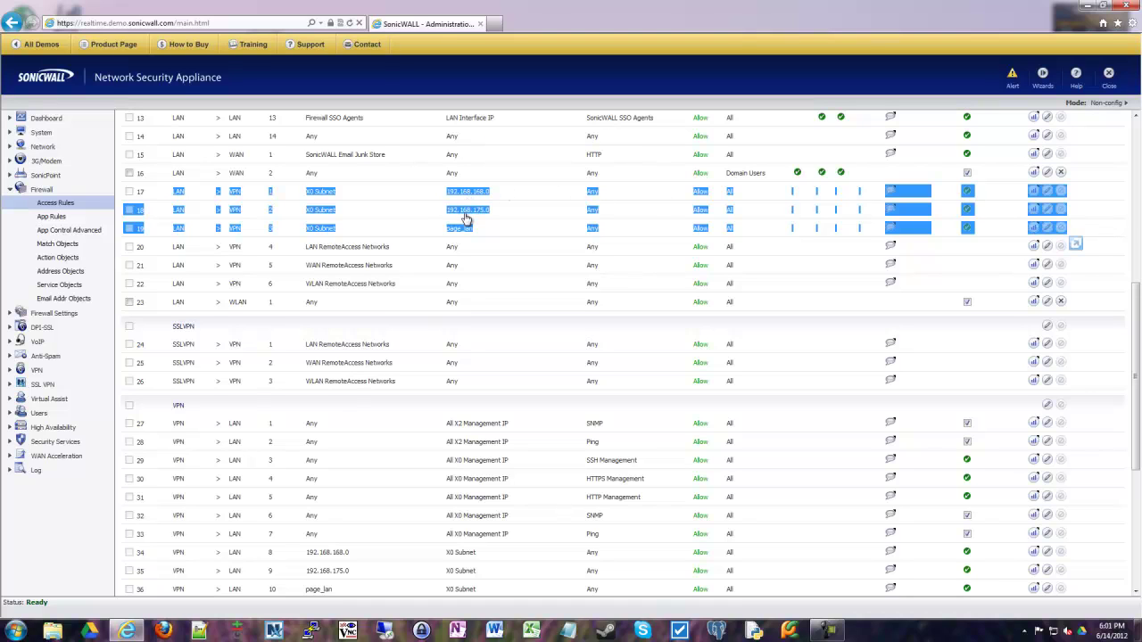
pyautogui.click(412, 232)
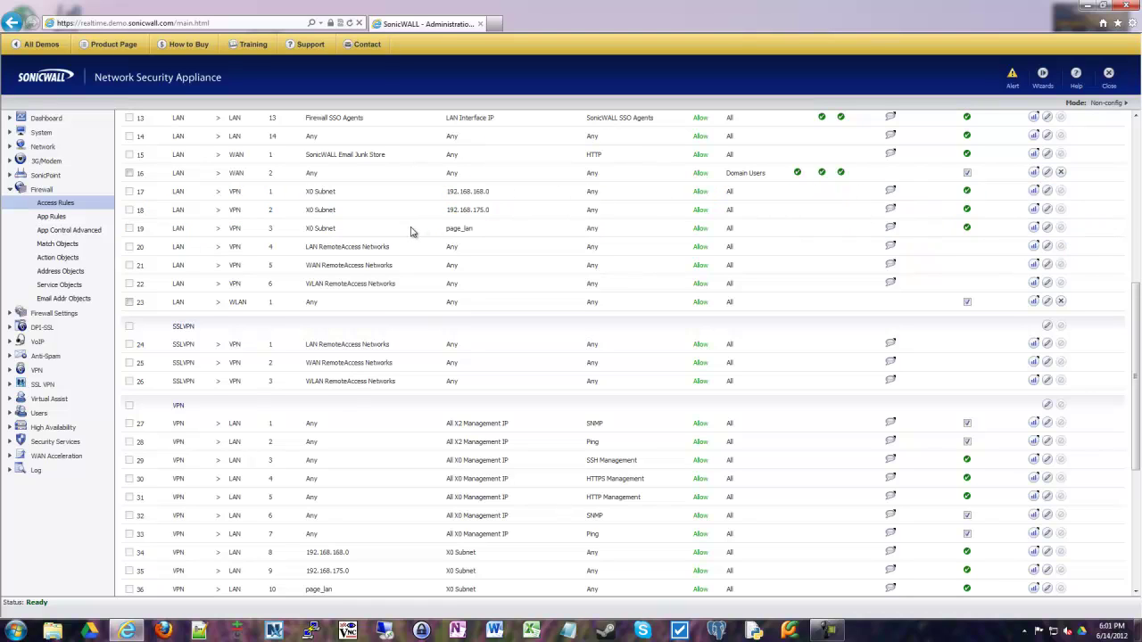
# Examine the VPN to LAN access rules 34 to 36 for the remote networks.
pyautogui.scroll(-3, 411, 232)
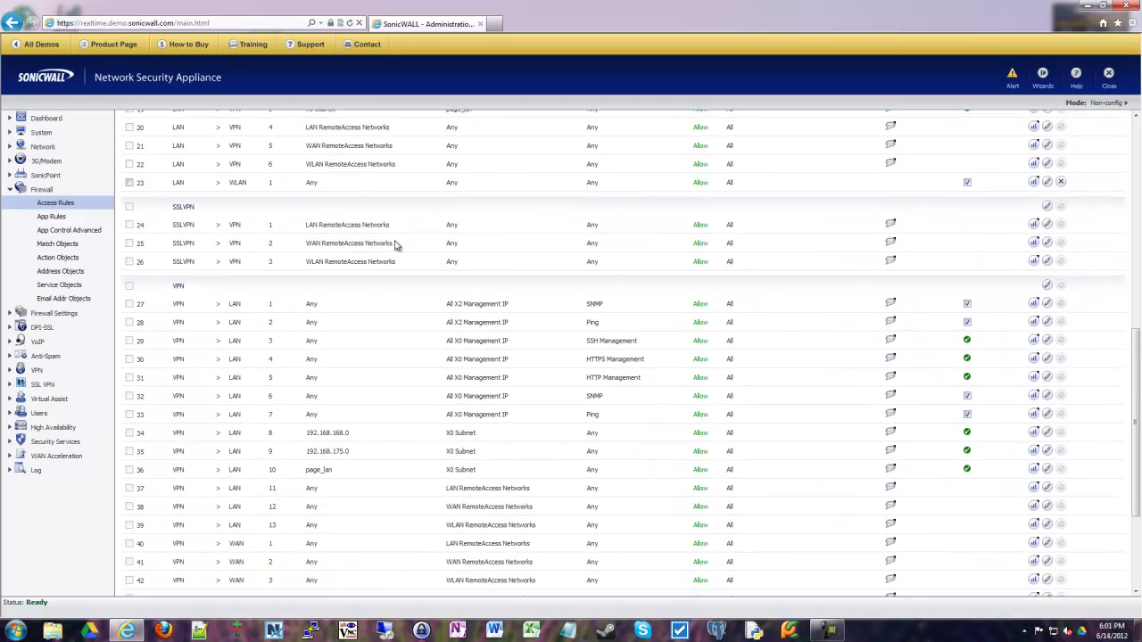
pyautogui.moveTo(164, 416); pyautogui.dragTo(1078, 452)
pyautogui.click(1077, 451)
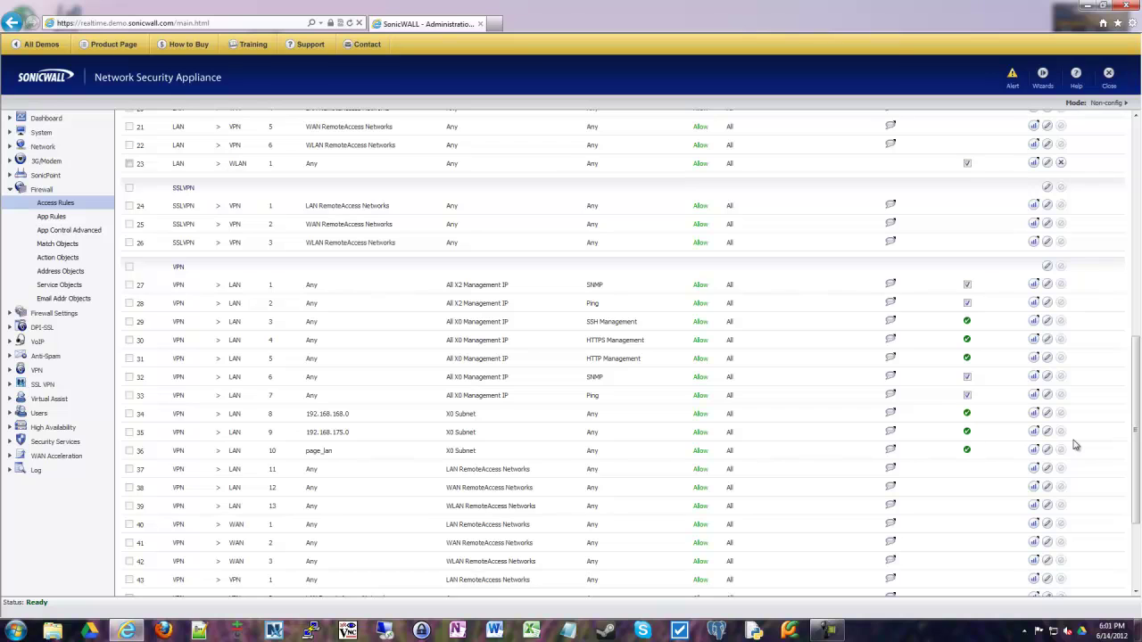
# Return to LAN to VPN rules 17 to 19 and check which services they allow.
pyautogui.scroll(3, 1075, 444)
pyautogui.moveTo(172, 214); pyautogui.dragTo(1088, 258)
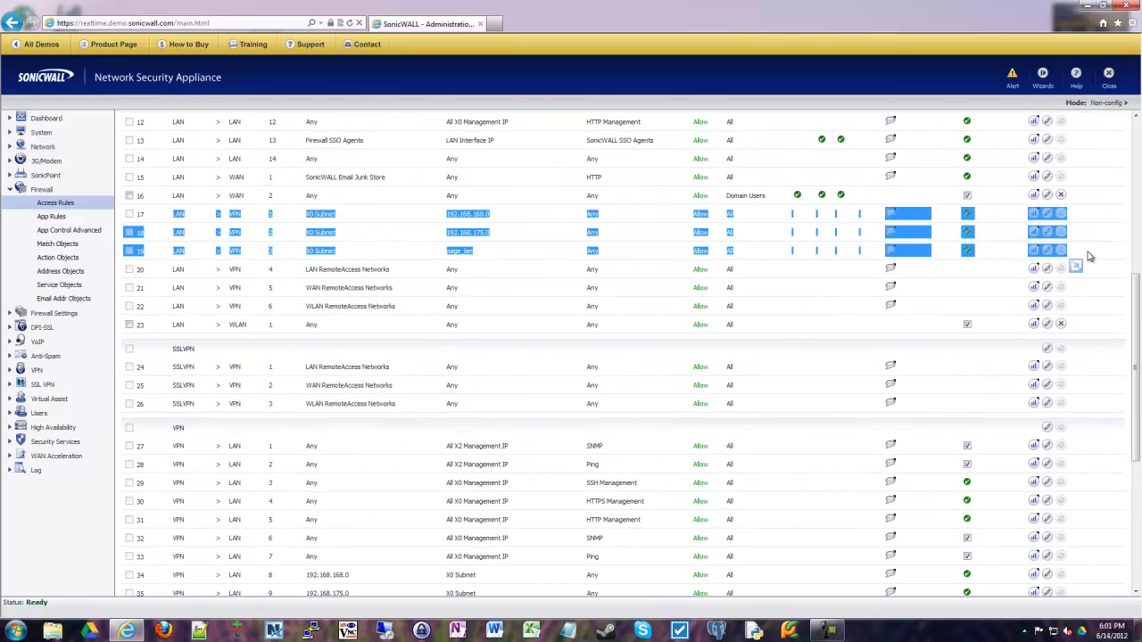
pyautogui.click(630, 230)
pyautogui.doubleClick(591, 215)
pyautogui.moveTo(591, 215); pyautogui.dragTo(605, 270)
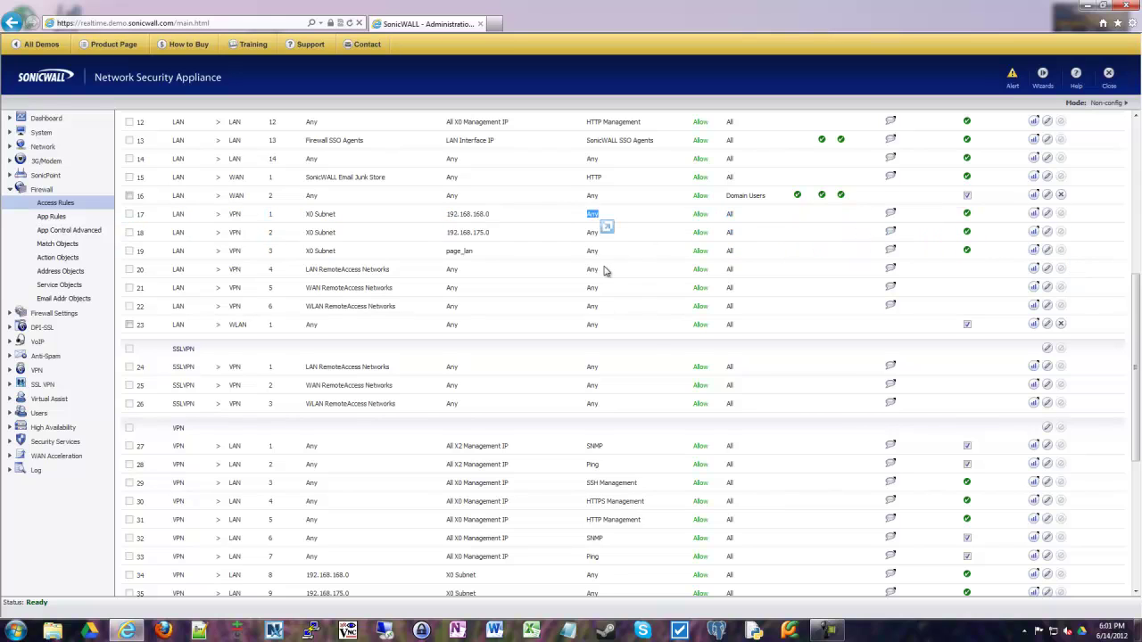
# Check the Service column of the LAN access rules and of VPN to LAN rules 34 to 36.
pyautogui.scroll(5, 604, 267)
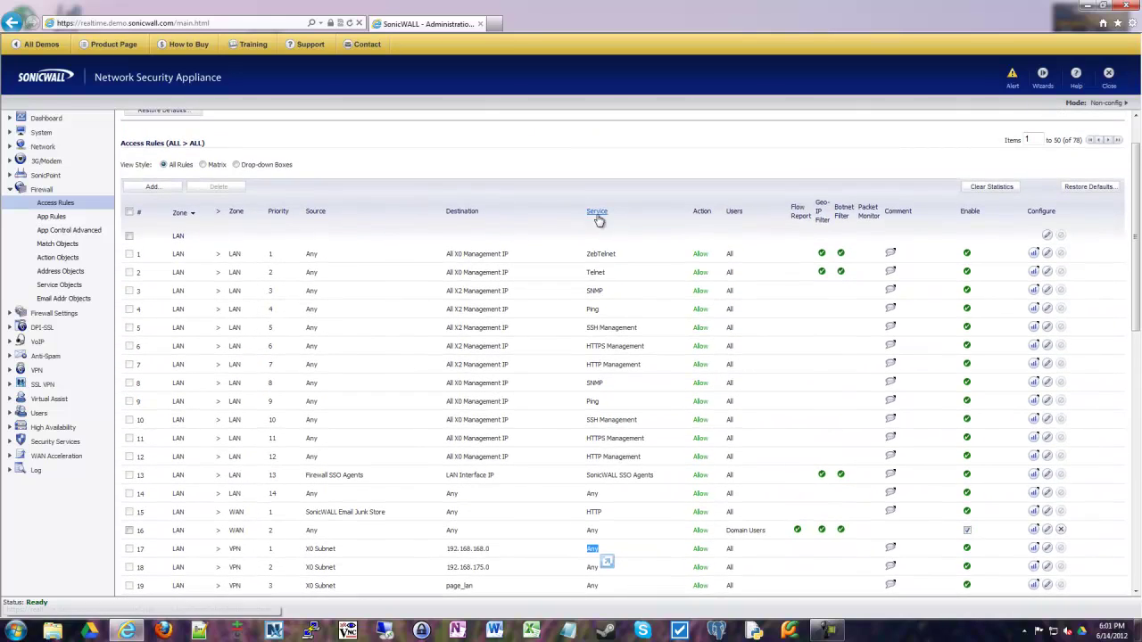
pyautogui.scroll(-5, 578, 411)
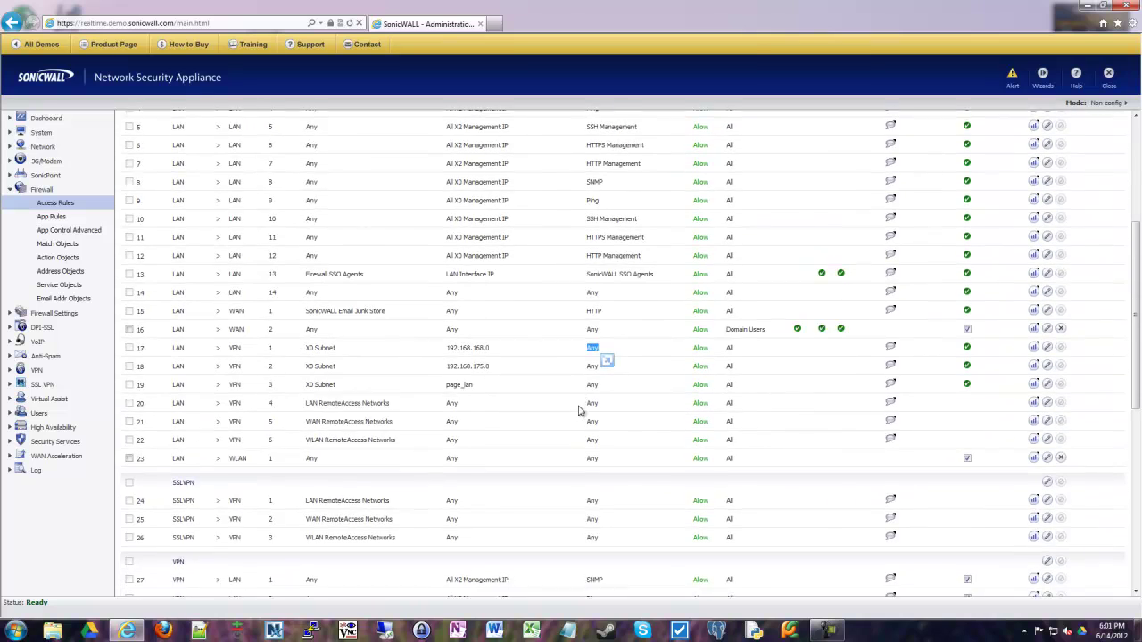
pyautogui.scroll(-4, 578, 410)
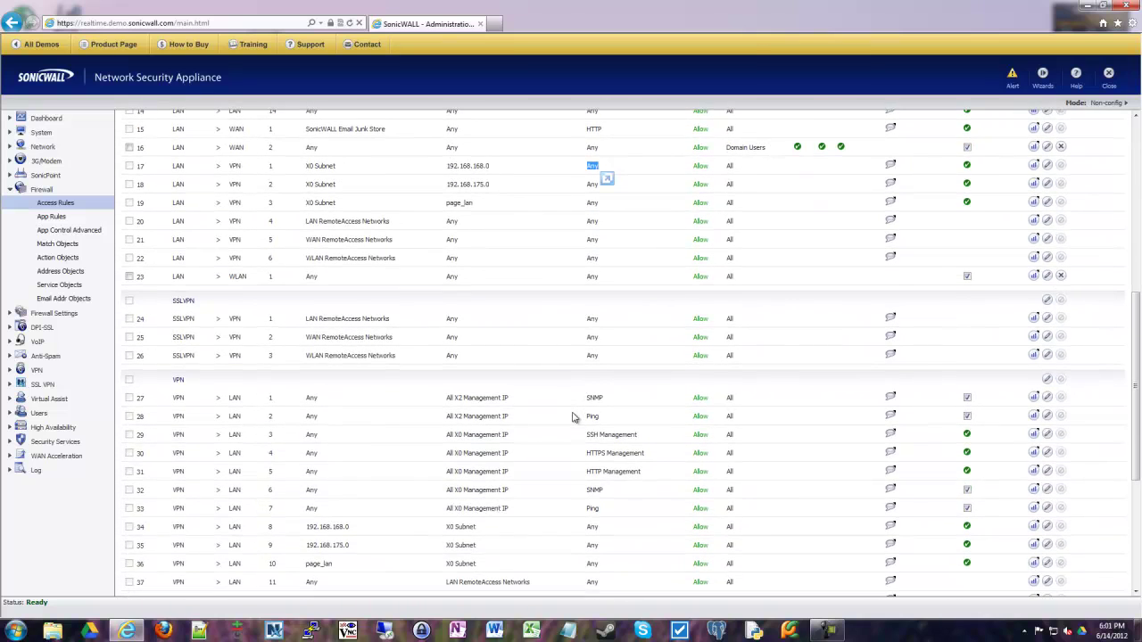
pyautogui.scroll(-4, 574, 417)
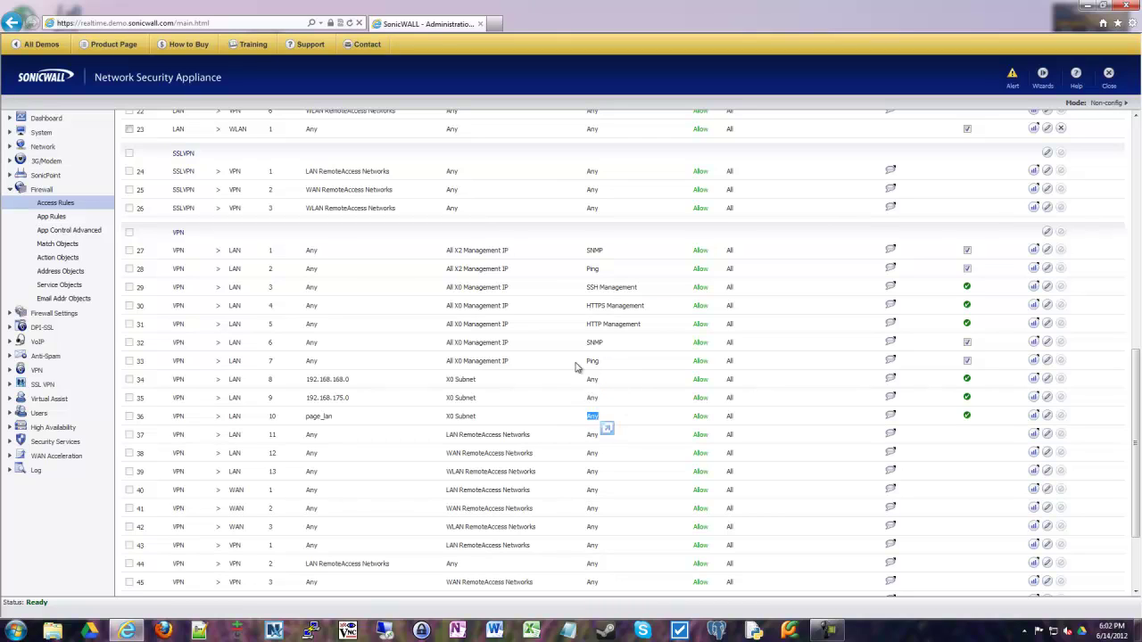
# Try restricting VPN to LAN rule 34 for source 192.168.168.0 to the FTP (All) service, and cancel the edit.
pyautogui.click(1048, 379)
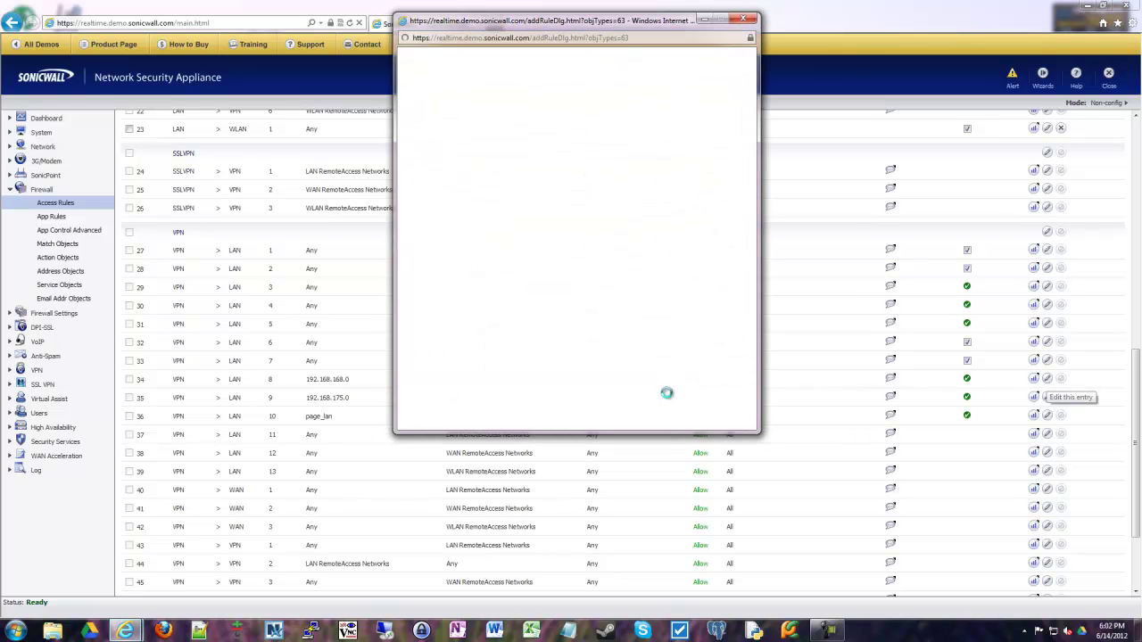
pyautogui.moveTo(572, 22); pyautogui.dragTo(577, 104)
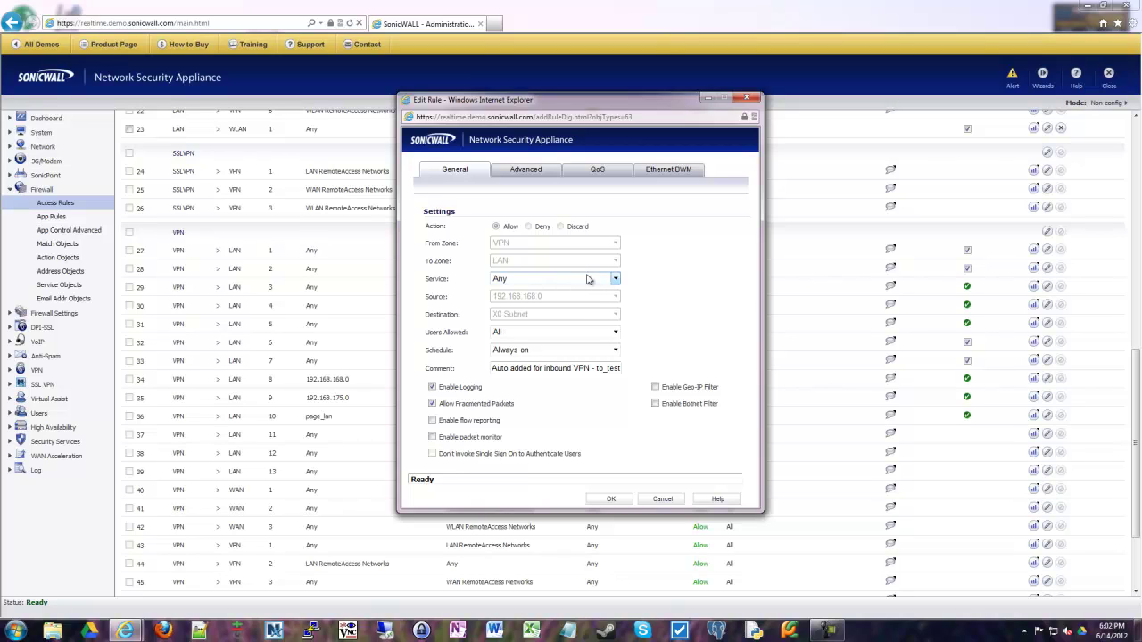
pyautogui.click(509, 281)
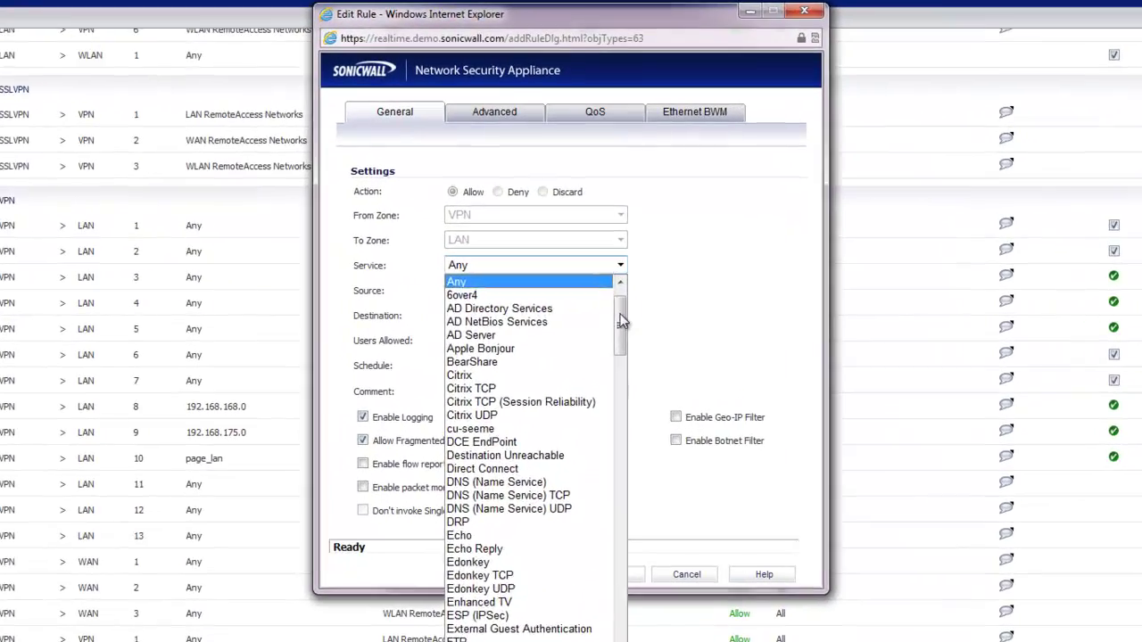
pyautogui.moveTo(622, 323)
pyautogui.mouseDown()
pyautogui.moveTo(611, 563)
pyautogui.moveTo(611, 306)
pyautogui.mouseUp()
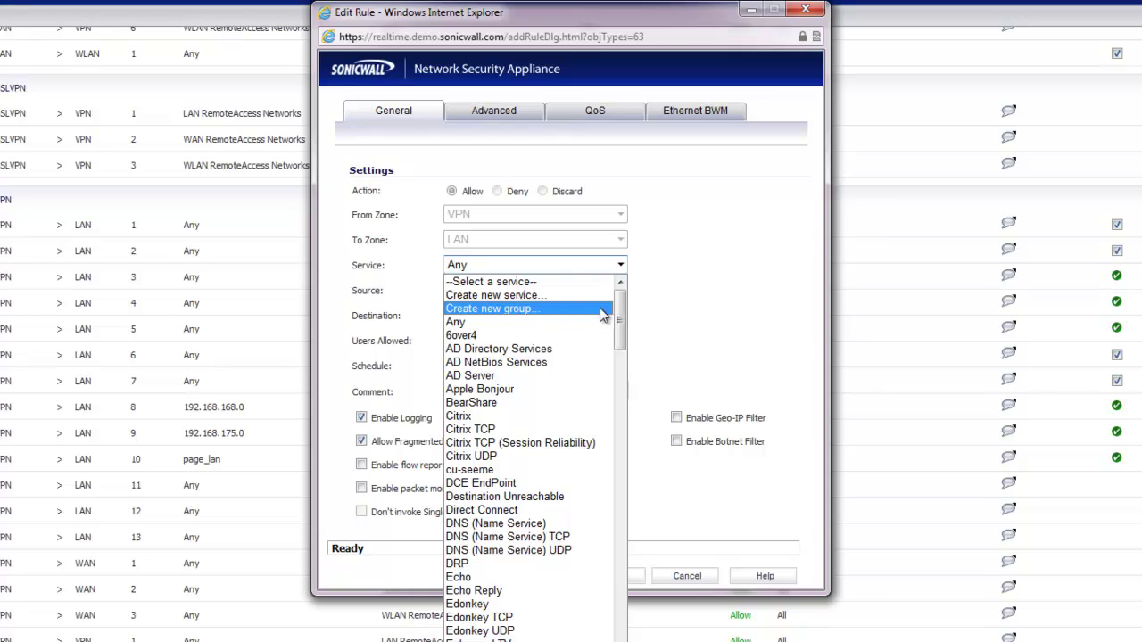
pyautogui.moveTo(625, 327); pyautogui.dragTo(626, 335)
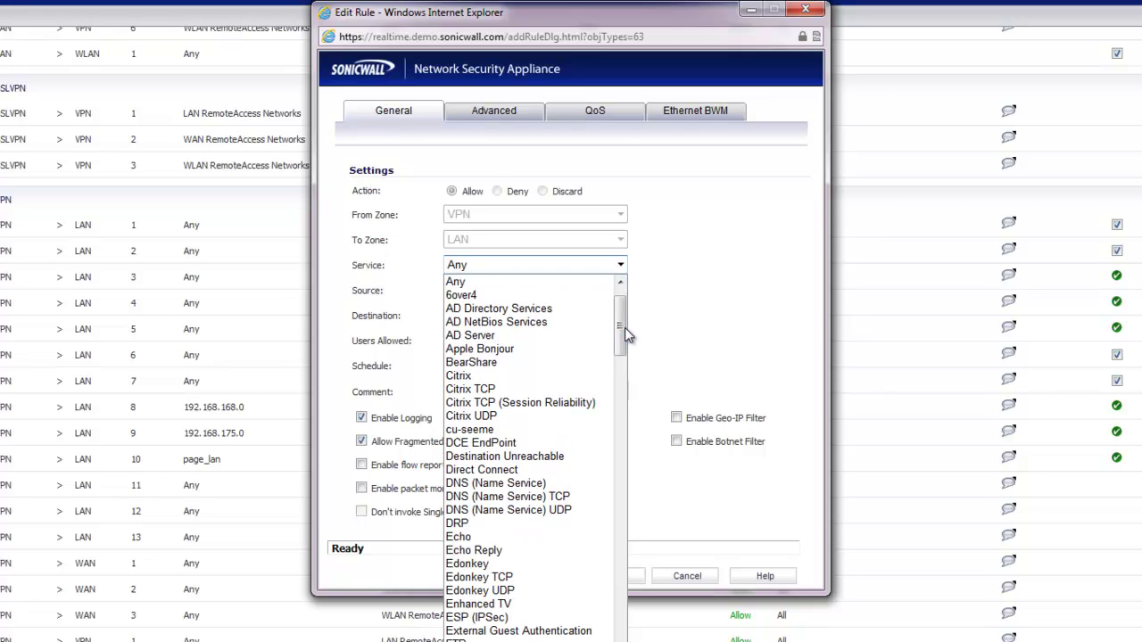
pyautogui.scroll(-2, 535, 428)
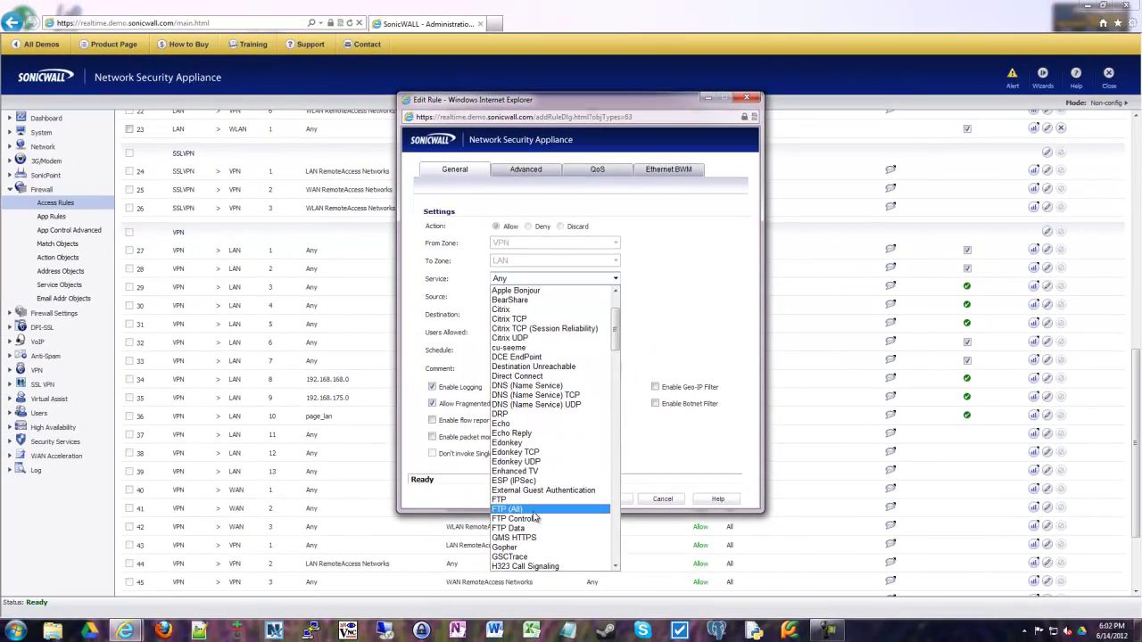
pyautogui.click(526, 531)
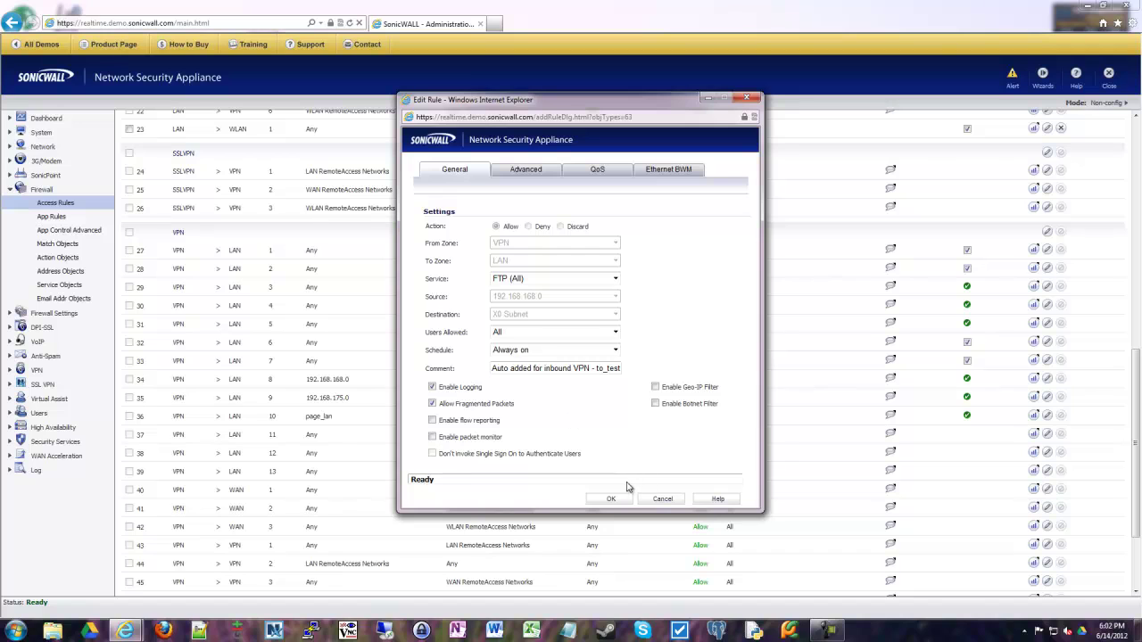
pyautogui.click(662, 499)
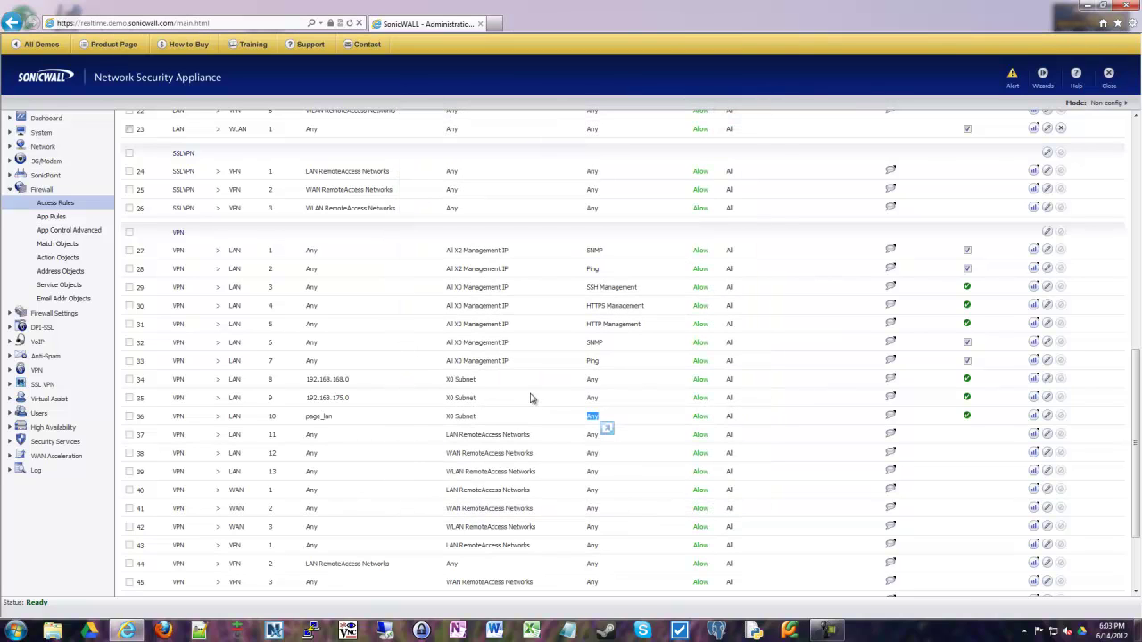
# Compare the services allowed by VPN to LAN rules 34 and 35 with those of LAN to VPN rules 17 to 19.
pyautogui.doubleClick(593, 379)
pyautogui.doubleClick(592, 398)
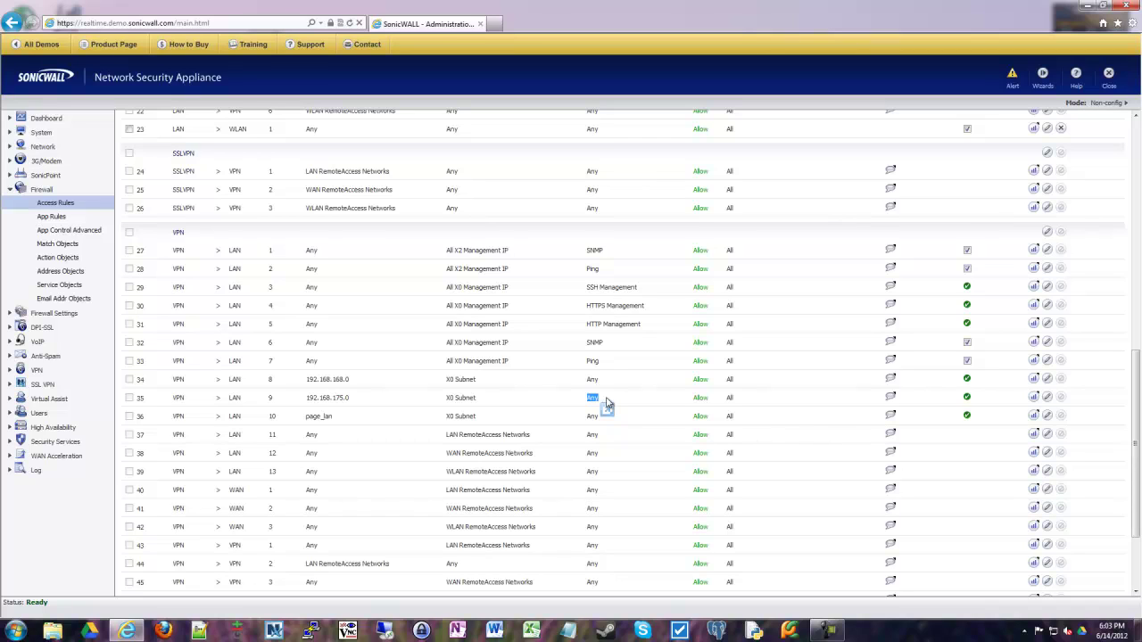
pyautogui.moveTo(607, 403); pyautogui.dragTo(589, 380)
pyautogui.scroll(5, 563, 390)
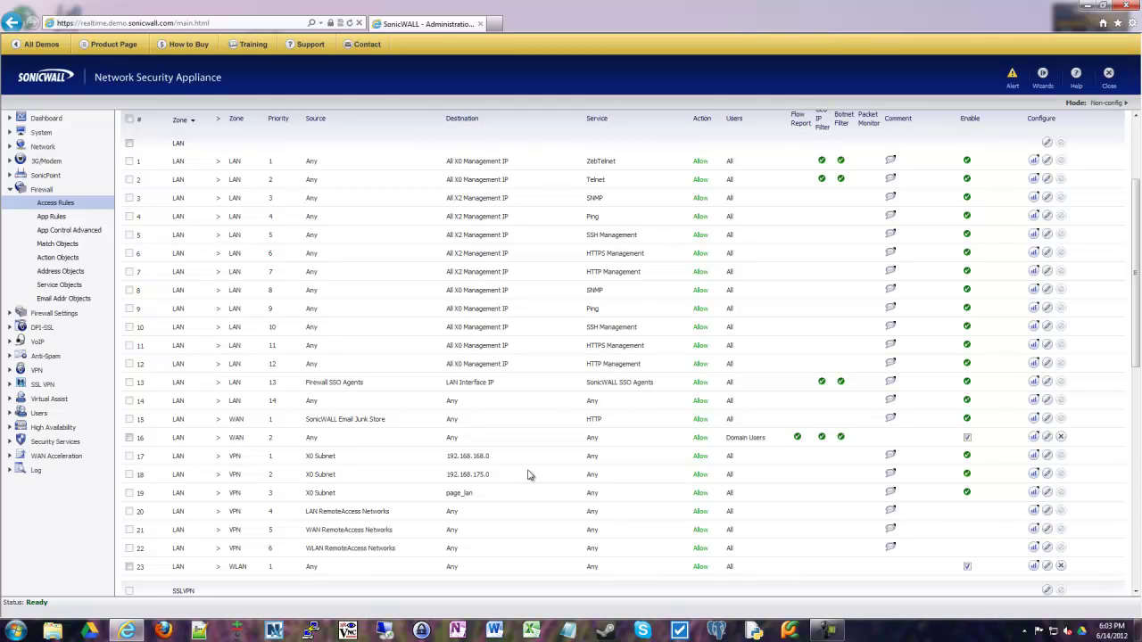
pyautogui.moveTo(589, 456); pyautogui.dragTo(612, 497)
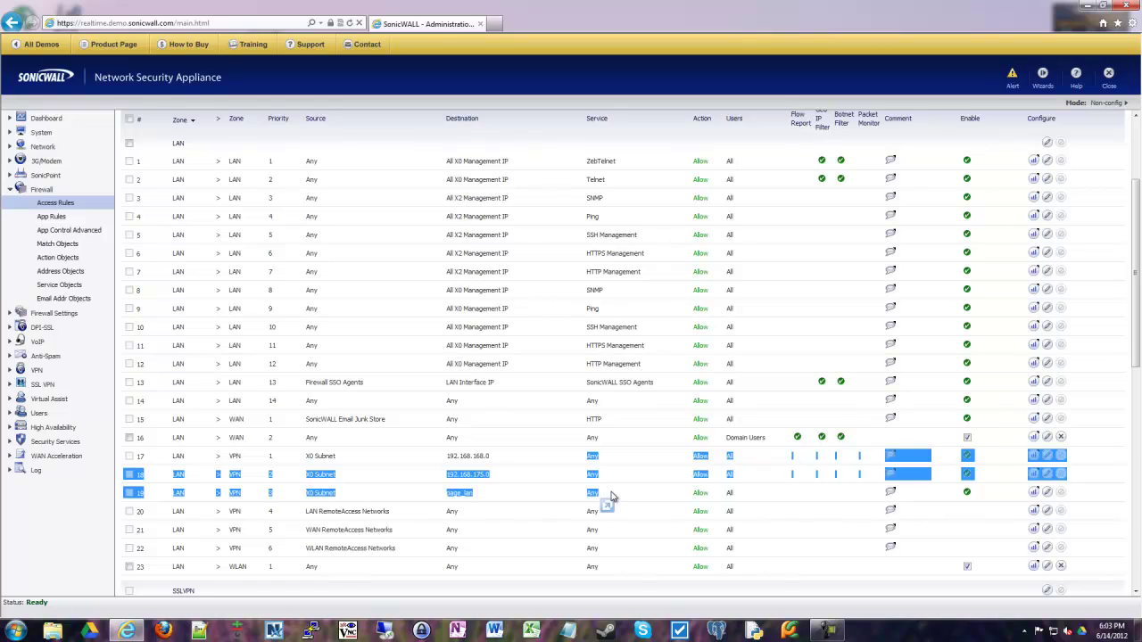
pyautogui.click(612, 498)
# Try restricting LAN to VPN rule 17 for destination 192.168.168.0 to the Echo service, and cancel the edit.
pyautogui.moveTo(1033, 456)
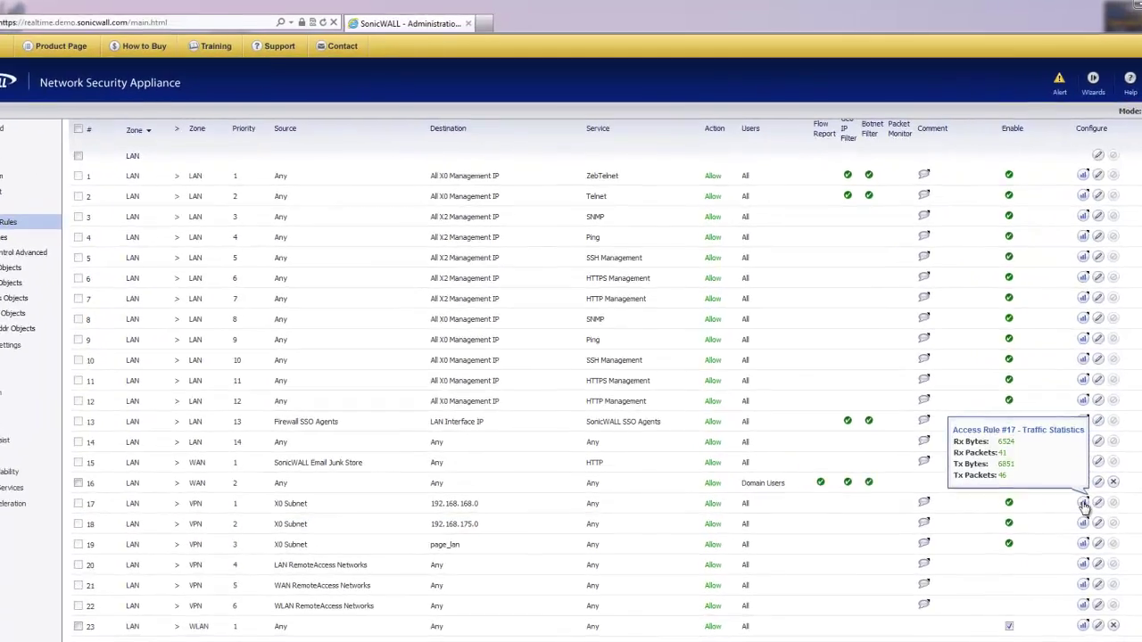
pyautogui.click(1098, 504)
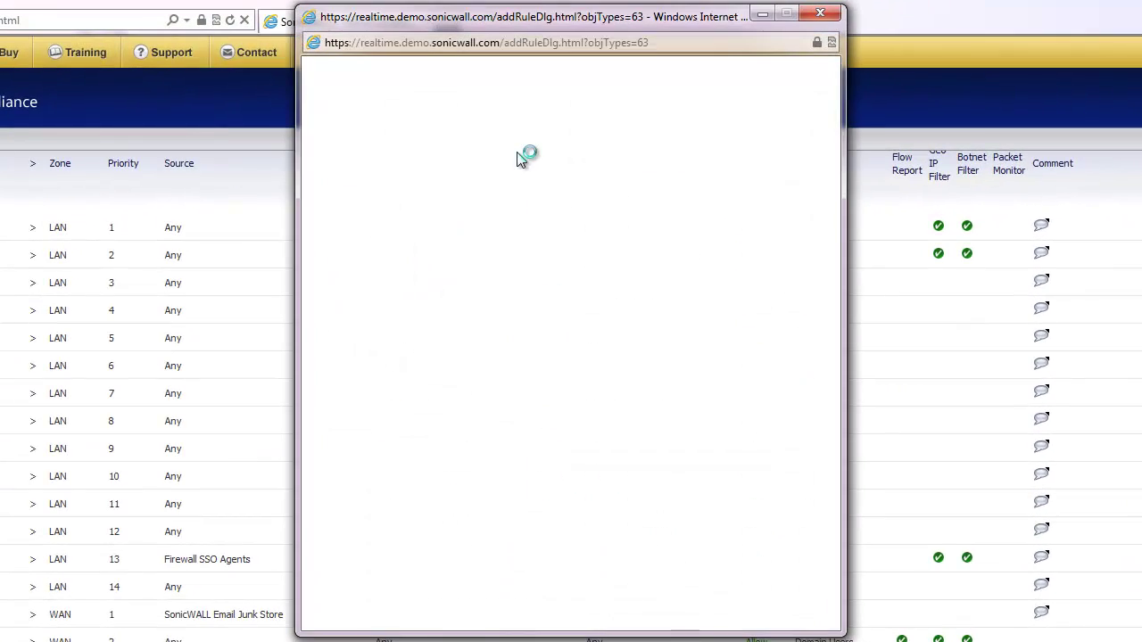
pyautogui.click(529, 285)
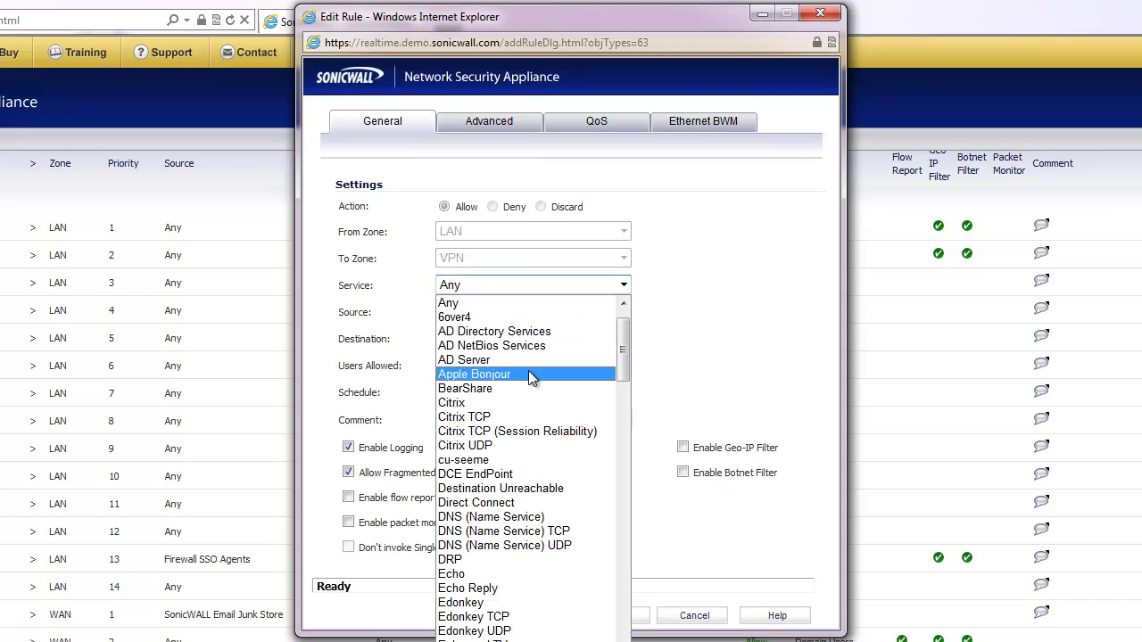
pyautogui.scroll(-5, 528, 457)
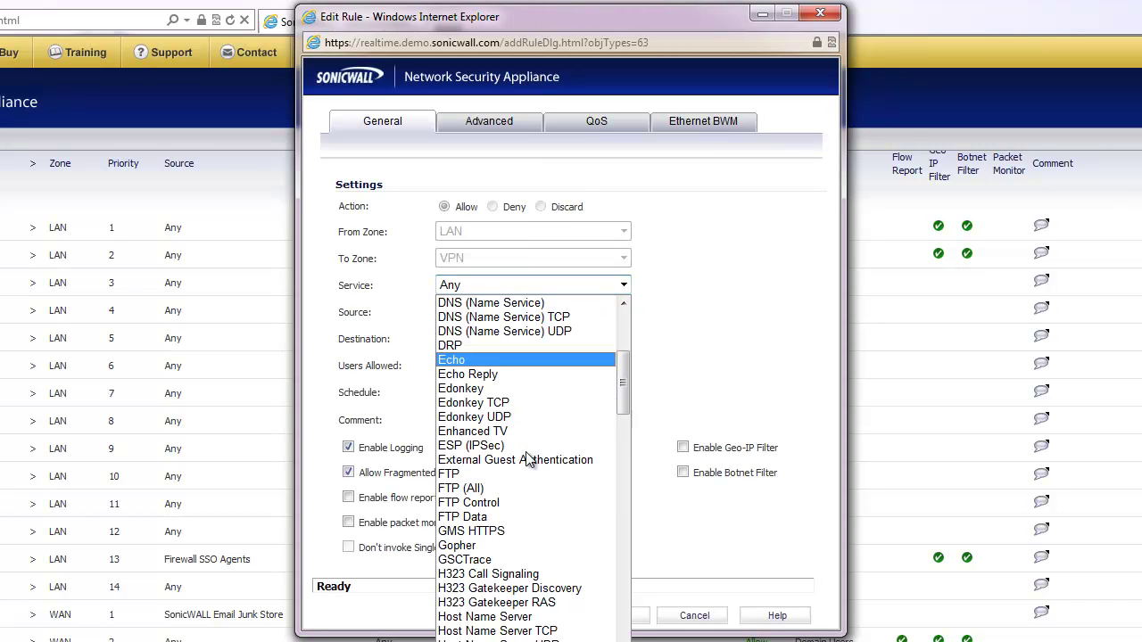
pyautogui.click(495, 361)
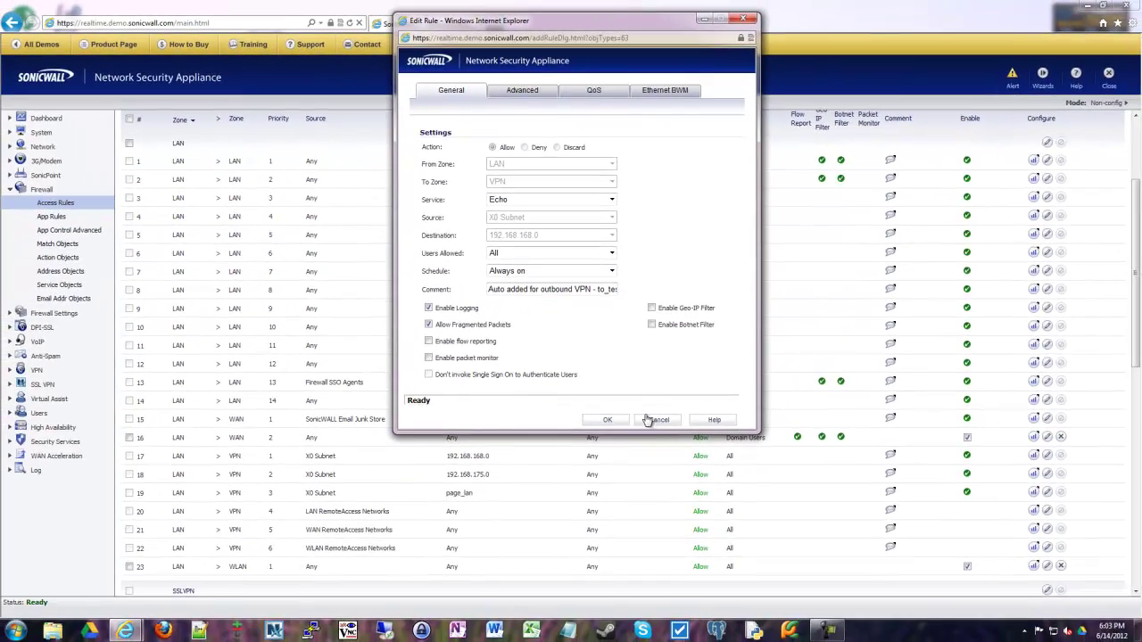
pyautogui.click(694, 616)
# Review the VPN zone's access rules, and return to the LAN to VPN rules.
pyautogui.scroll(-5, 550, 460)
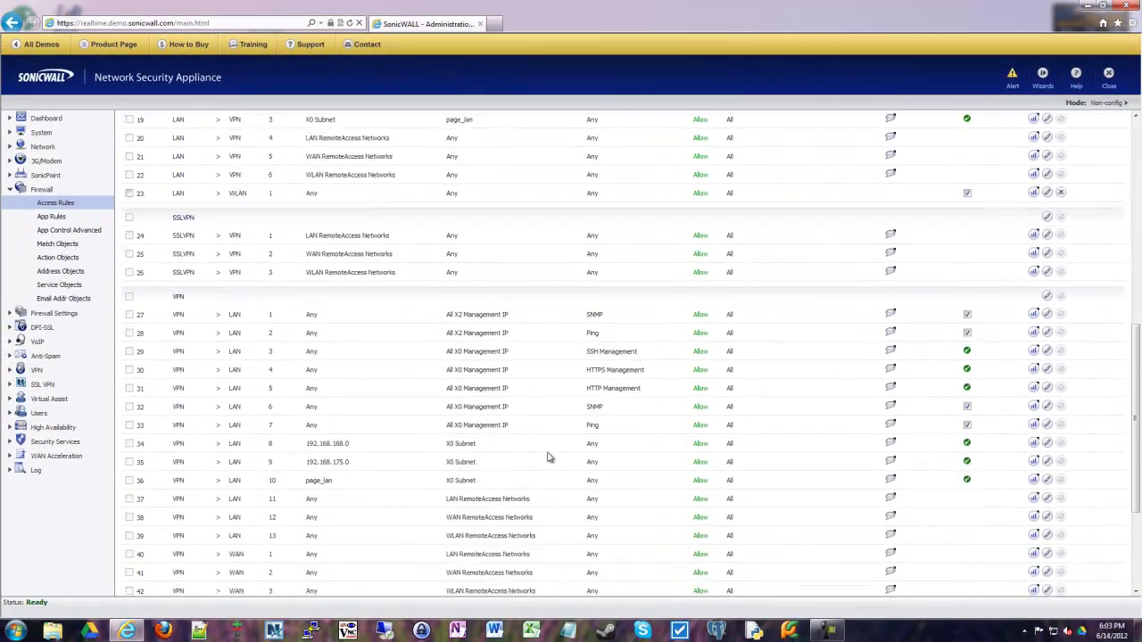
pyautogui.scroll(-2, 550, 457)
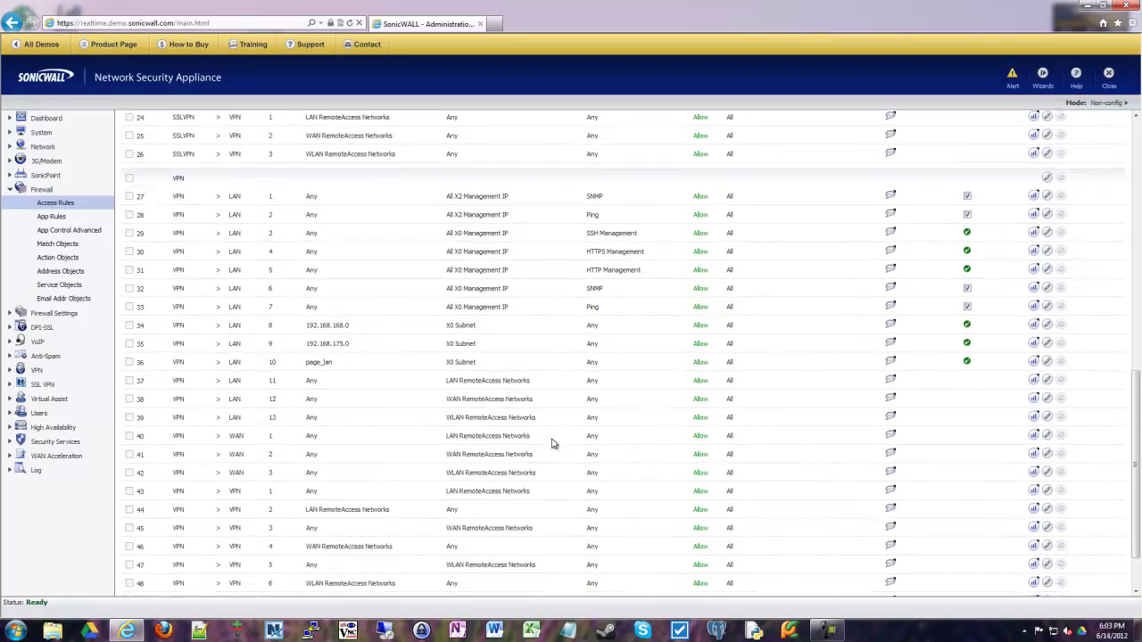
pyautogui.scroll(5, 553, 443)
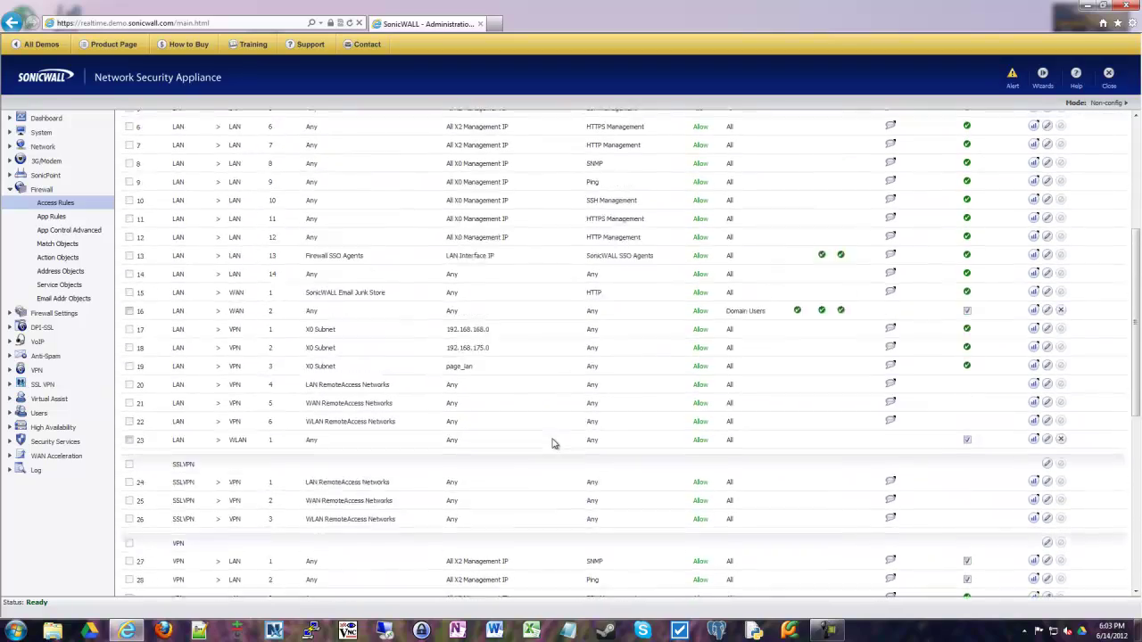